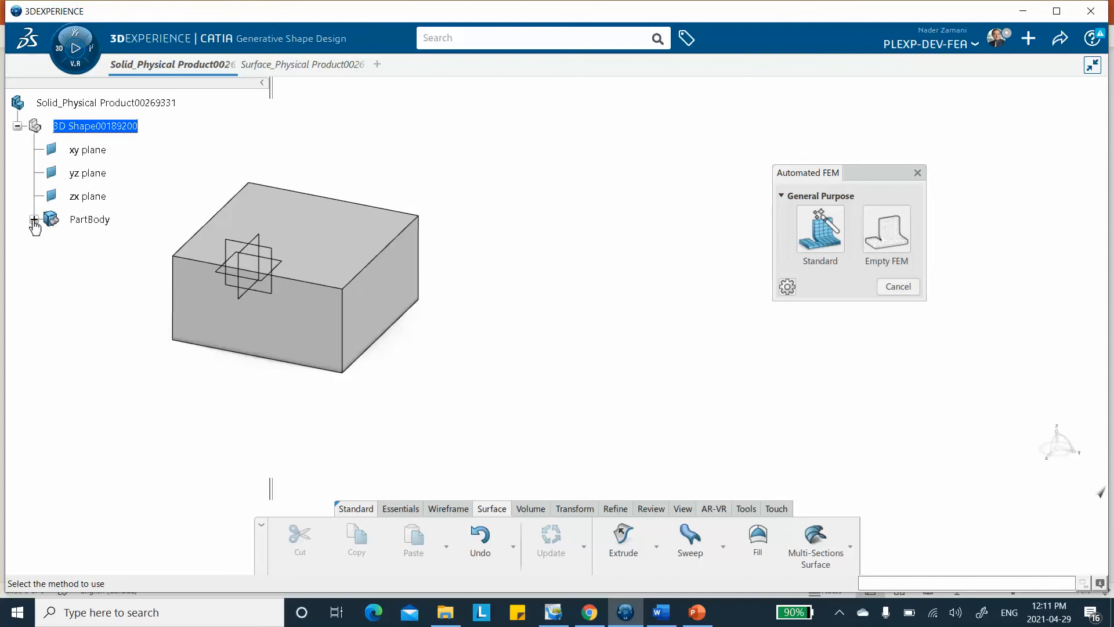
Create an empty finite element model for the solid block.
{"action": "left_click", "coordinate": [884, 236]}
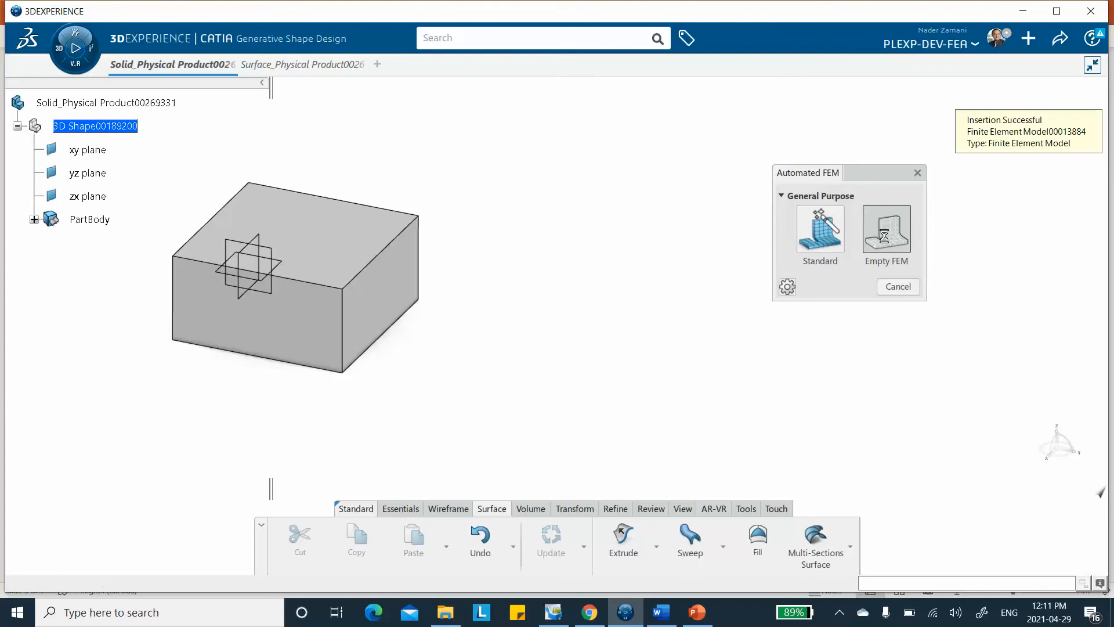
{"action": "middle_click_drag", "start_coordinate": [241, 270], "coordinate": [299, 241]}
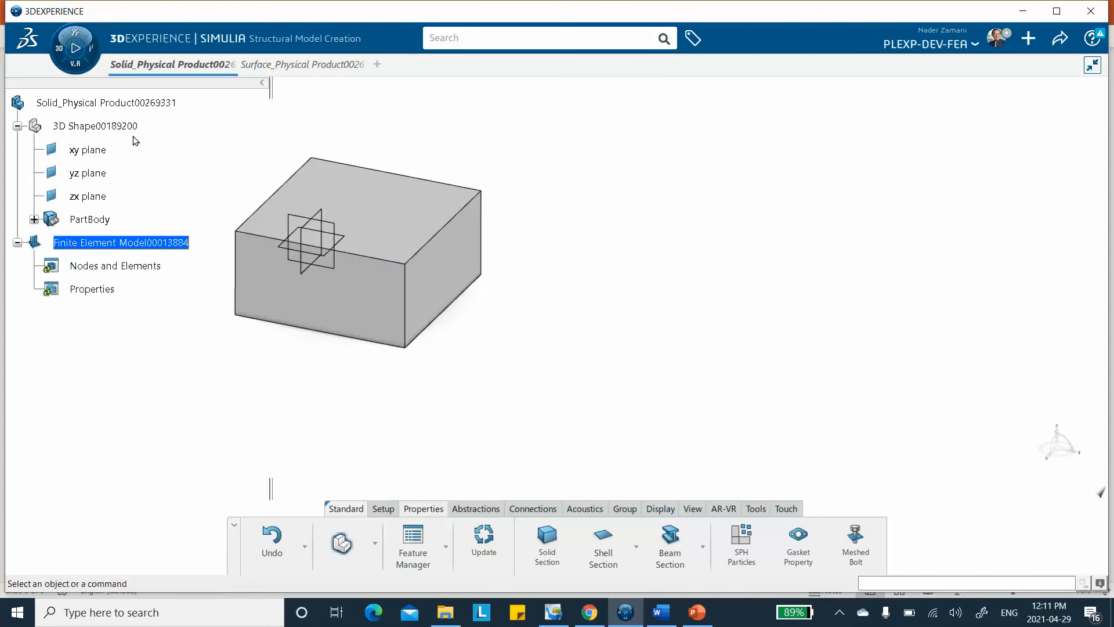
Make the root solid product active and delete the empty finite element model from it.
{"action": "left_click", "coordinate": [132, 246]}
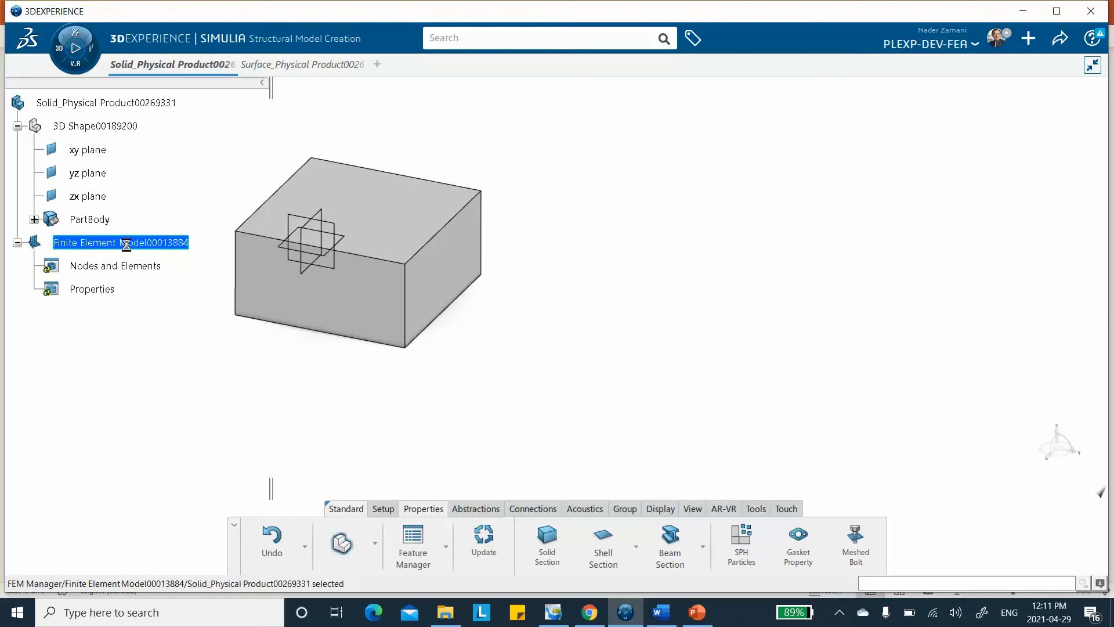
{"action": "right_click", "coordinate": [126, 244]}
{"action": "key", "text": "Escape"}
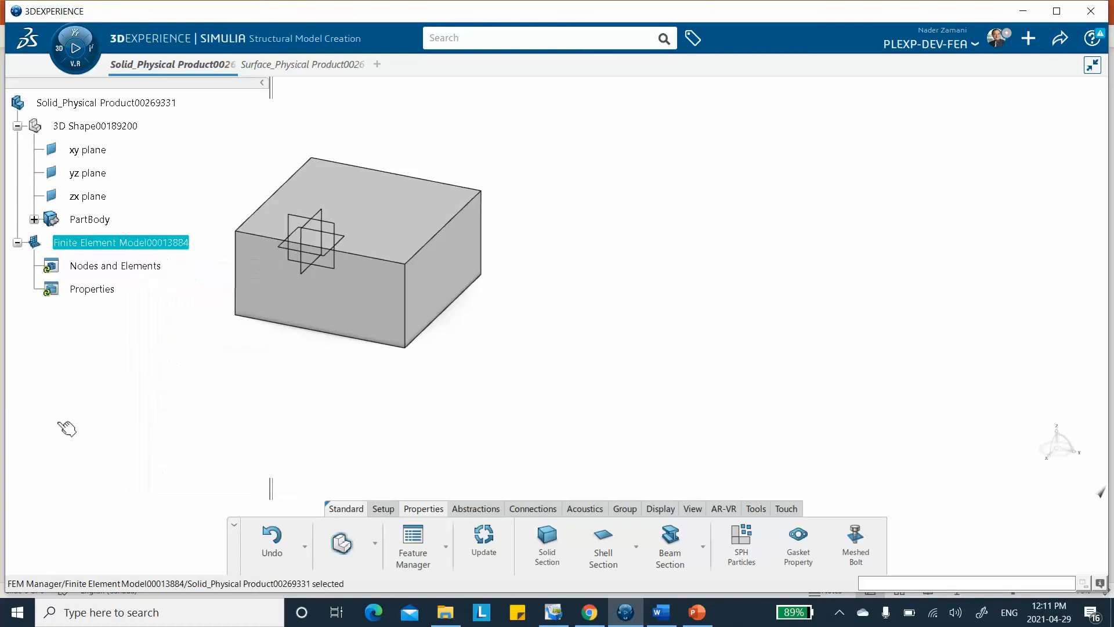
{"action": "double_click", "coordinate": [110, 103]}
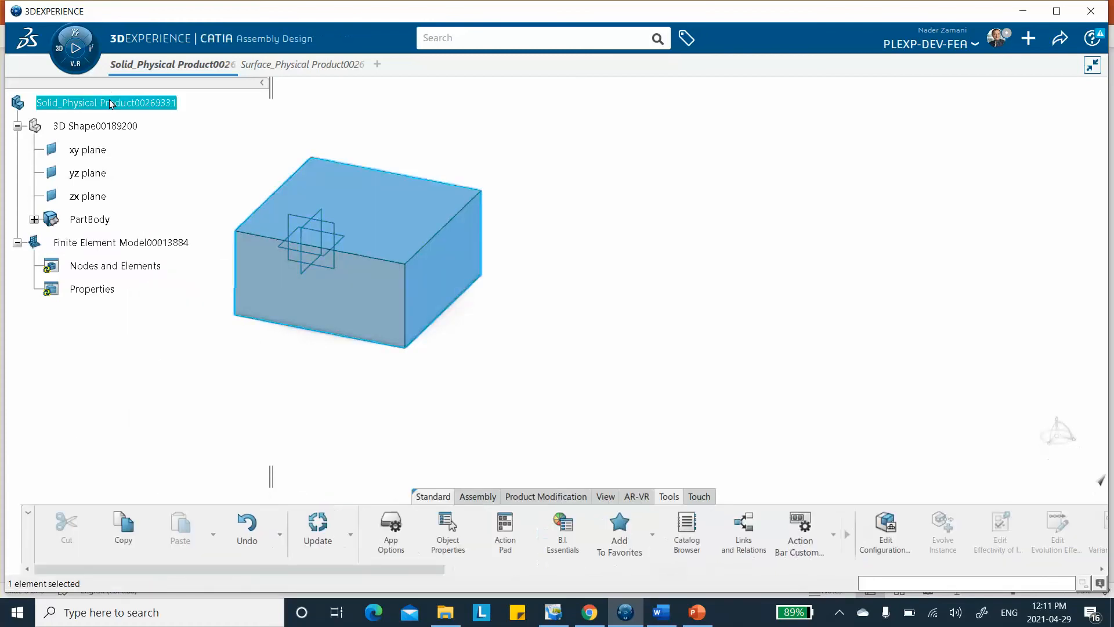
{"action": "right_click", "coordinate": [110, 104]}
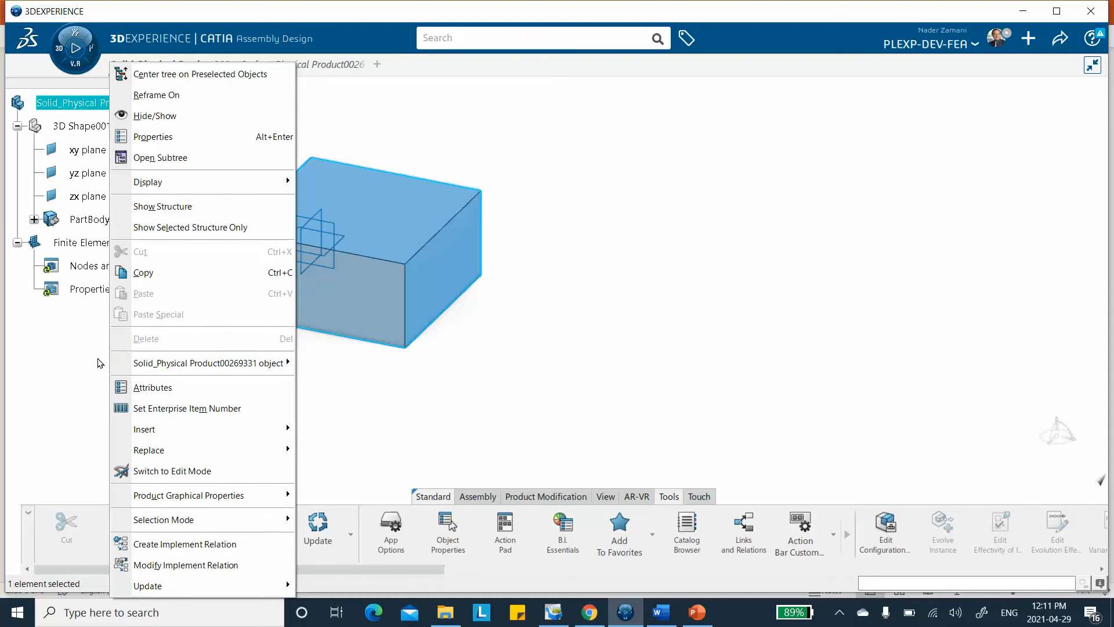
{"action": "left_click", "coordinate": [75, 365]}
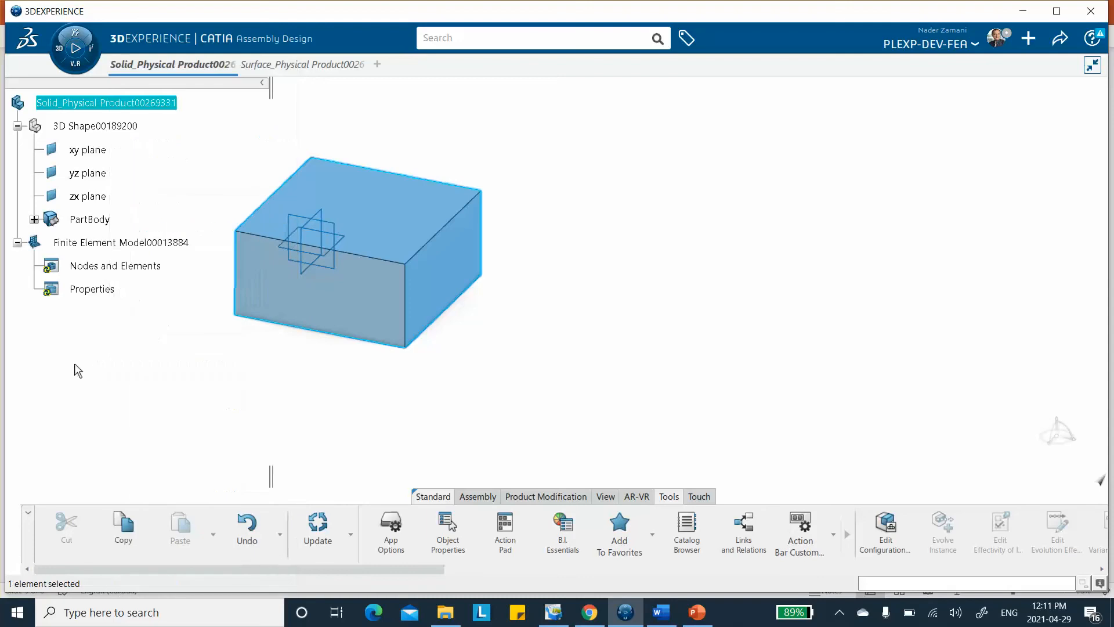
{"action": "right_click", "coordinate": [120, 243]}
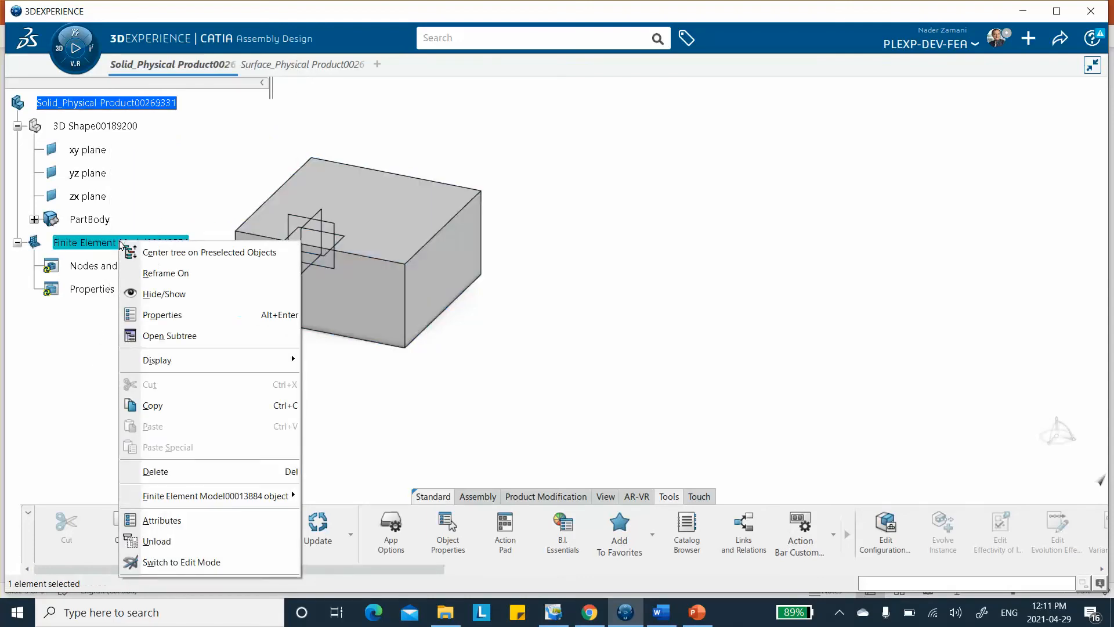
{"action": "left_click", "coordinate": [160, 471]}
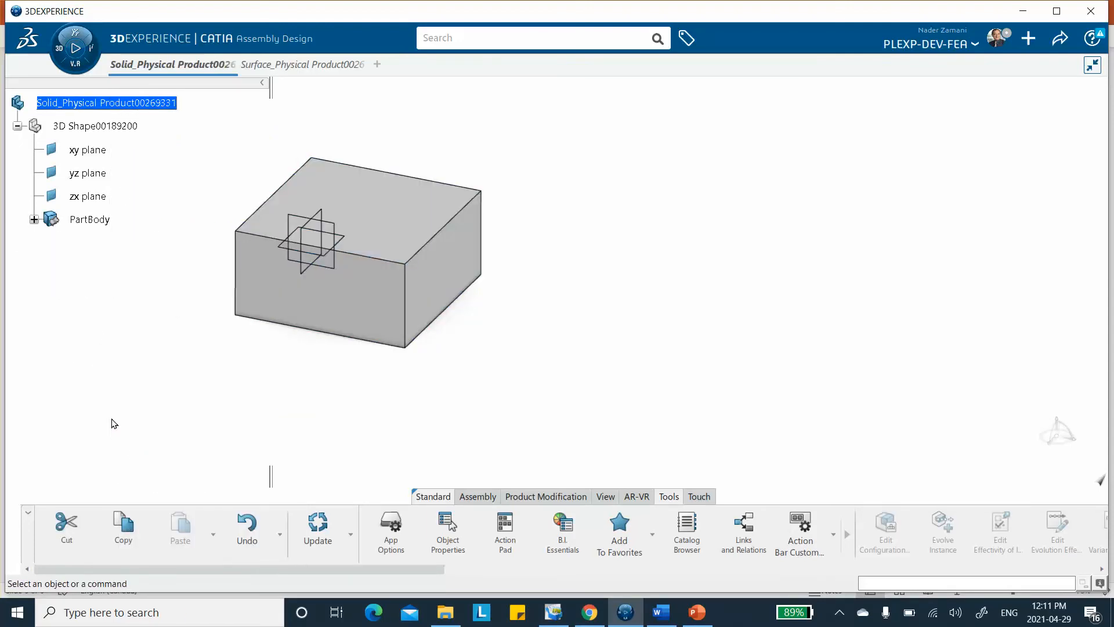
Create a standard finite element model of the block's main bodies with the default initialization method and expand its mesh and property branches.
{"action": "left_click", "coordinate": [63, 58]}
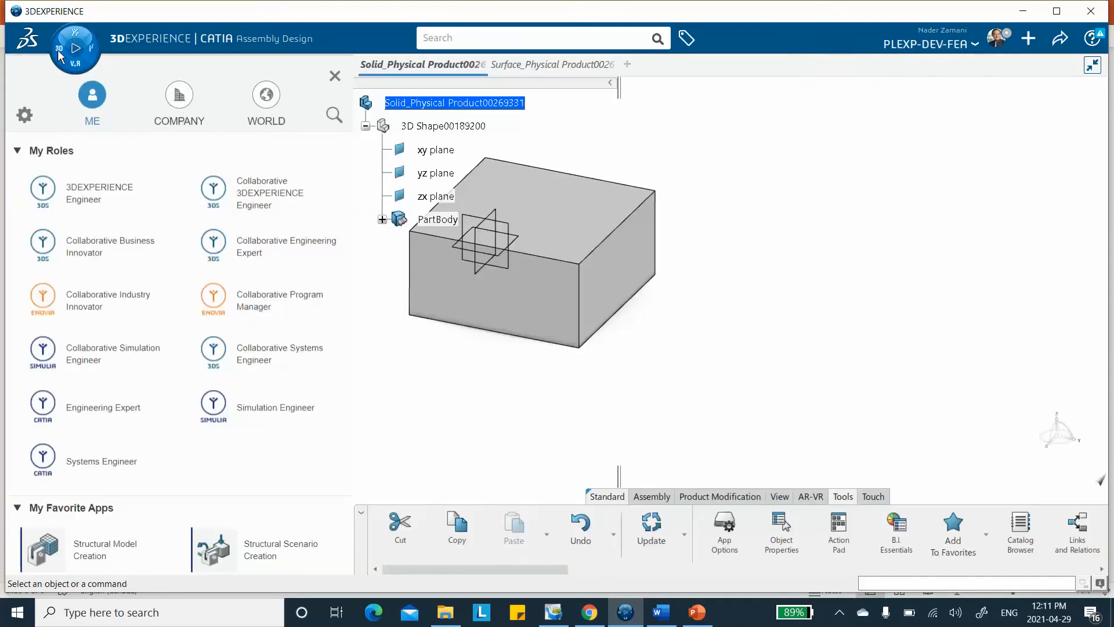
{"action": "left_click", "coordinate": [81, 536]}
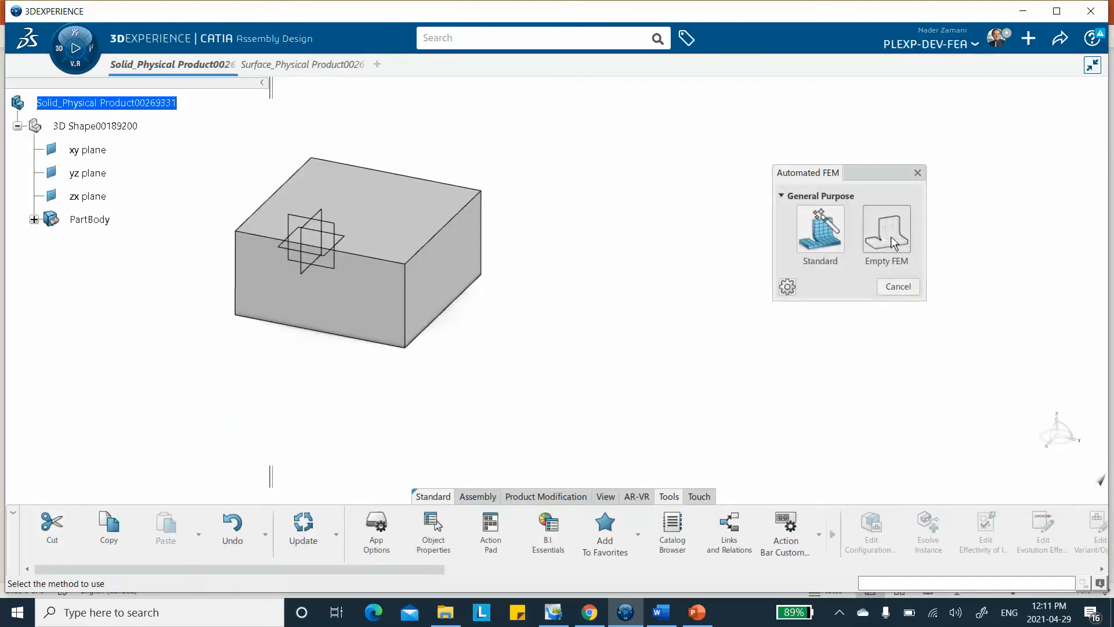
{"action": "left_click", "coordinate": [820, 238]}
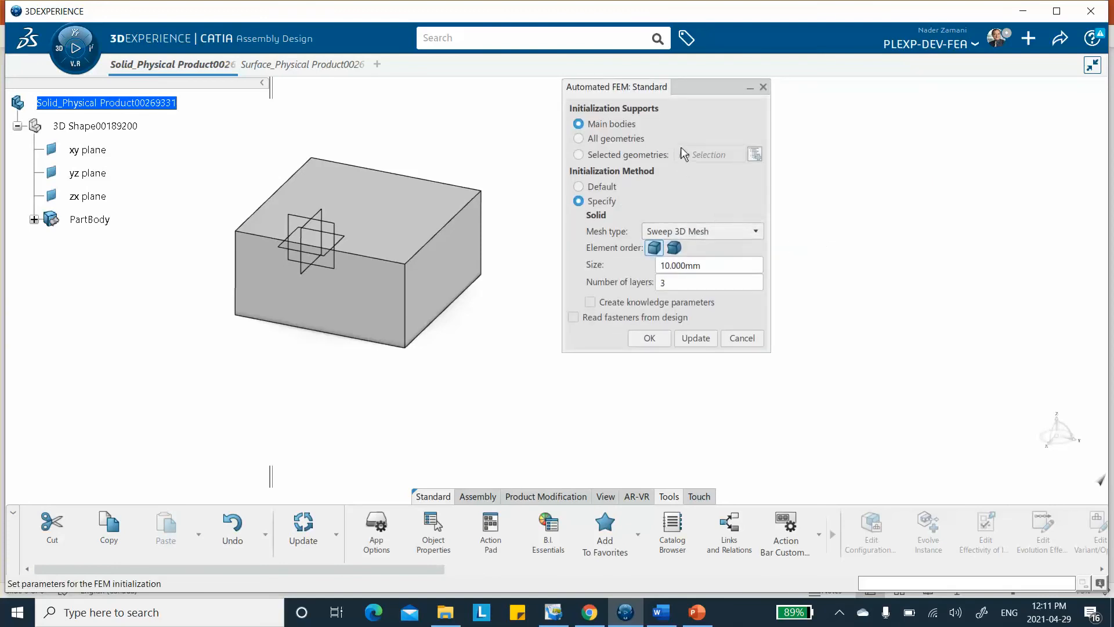
{"action": "left_click", "coordinate": [585, 187]}
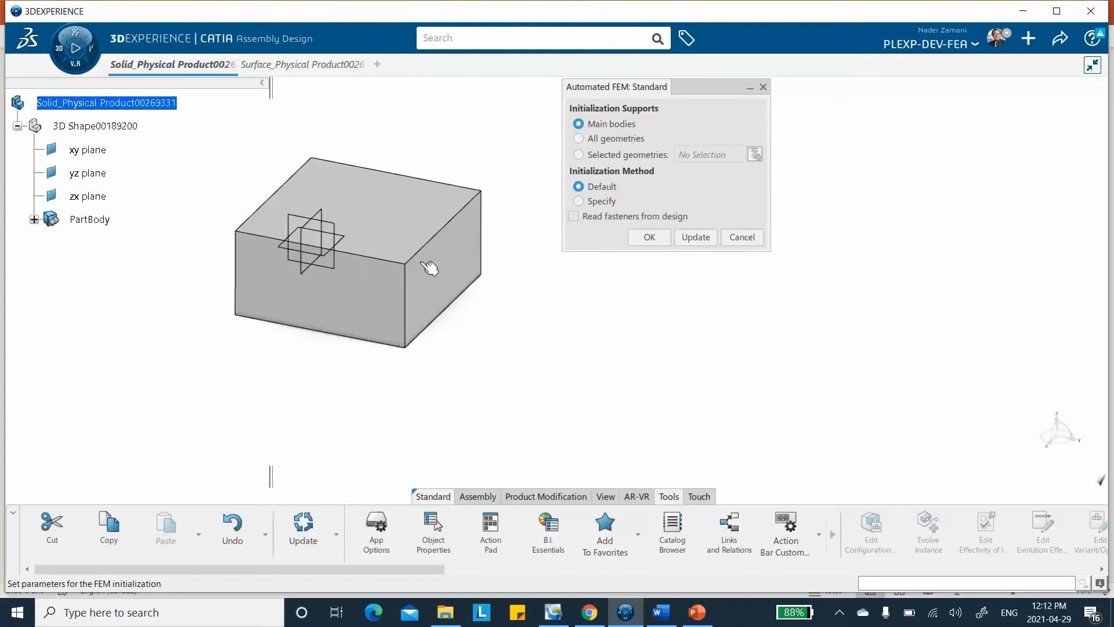
{"action": "left_click", "coordinate": [649, 238]}
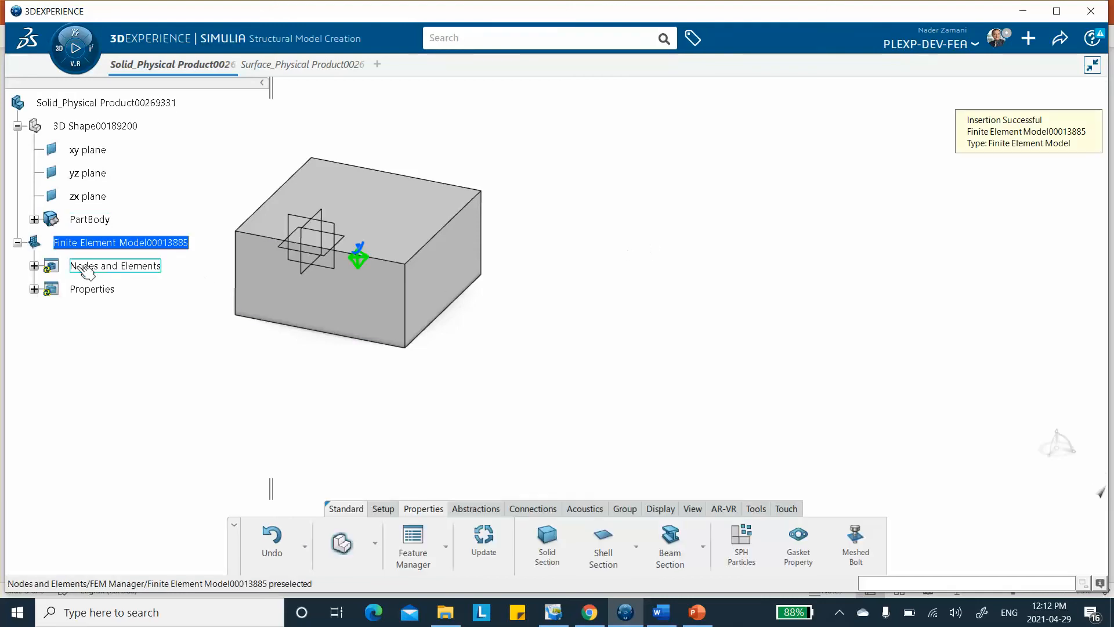
{"action": "left_click", "coordinate": [33, 267]}
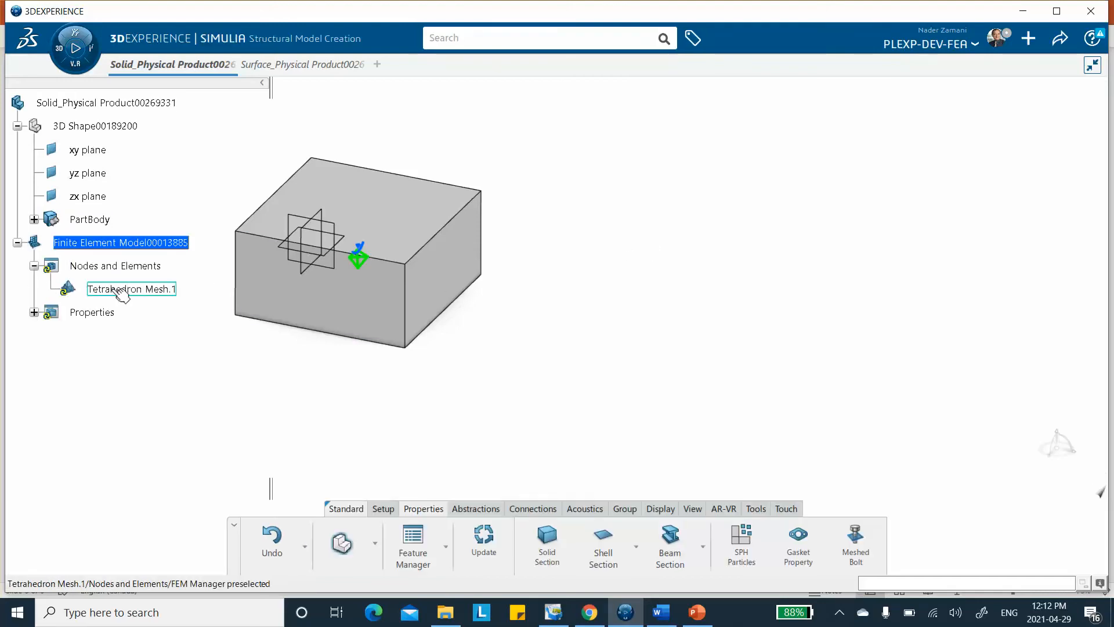
{"action": "left_click", "coordinate": [34, 313]}
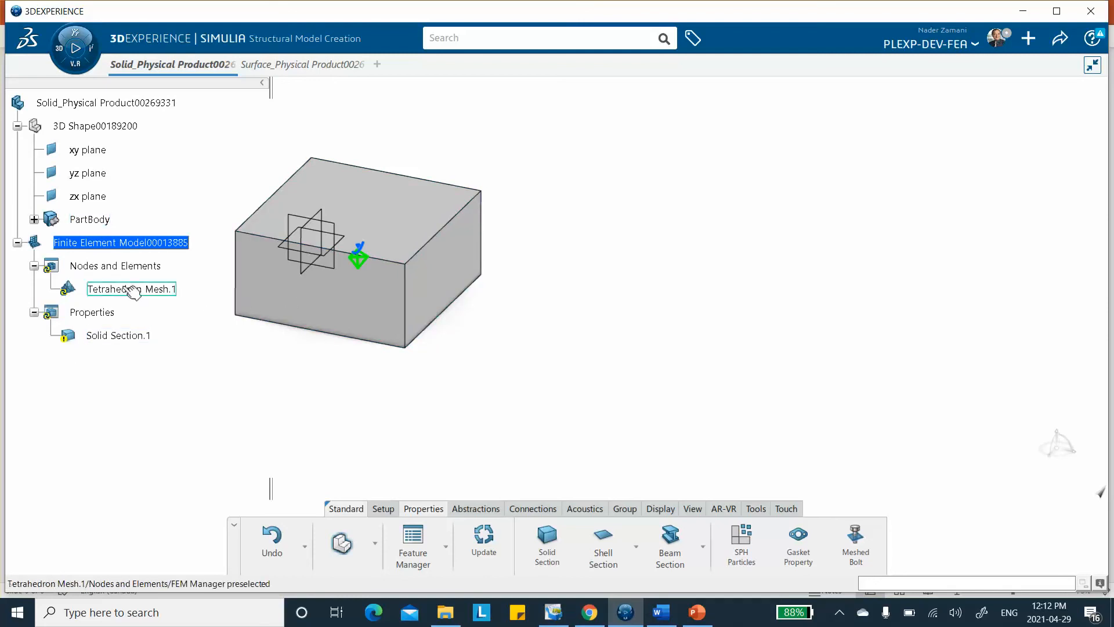
Activate the root solid product again and delete the default-initialized finite element model.
{"action": "double_click", "coordinate": [128, 103]}
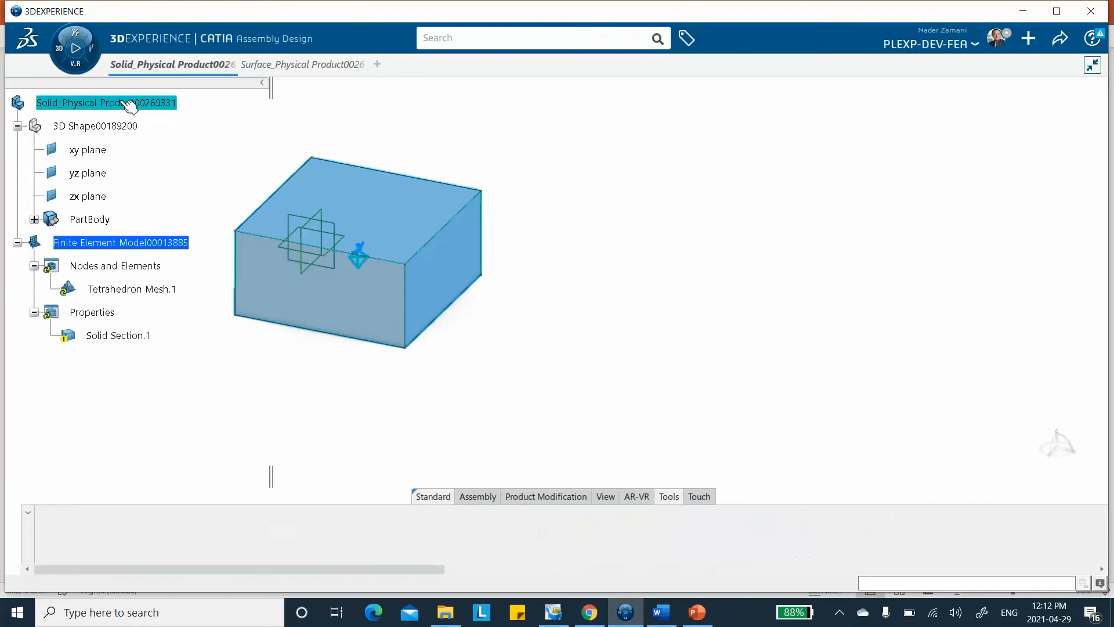
{"action": "right_click", "coordinate": [118, 244]}
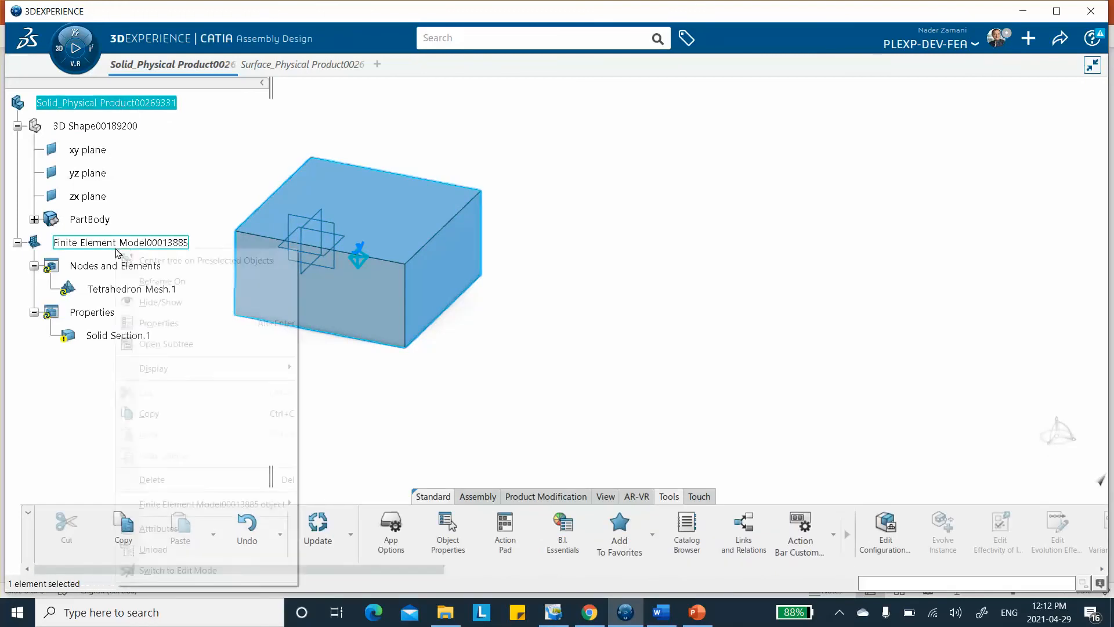
{"action": "left_click", "coordinate": [150, 477]}
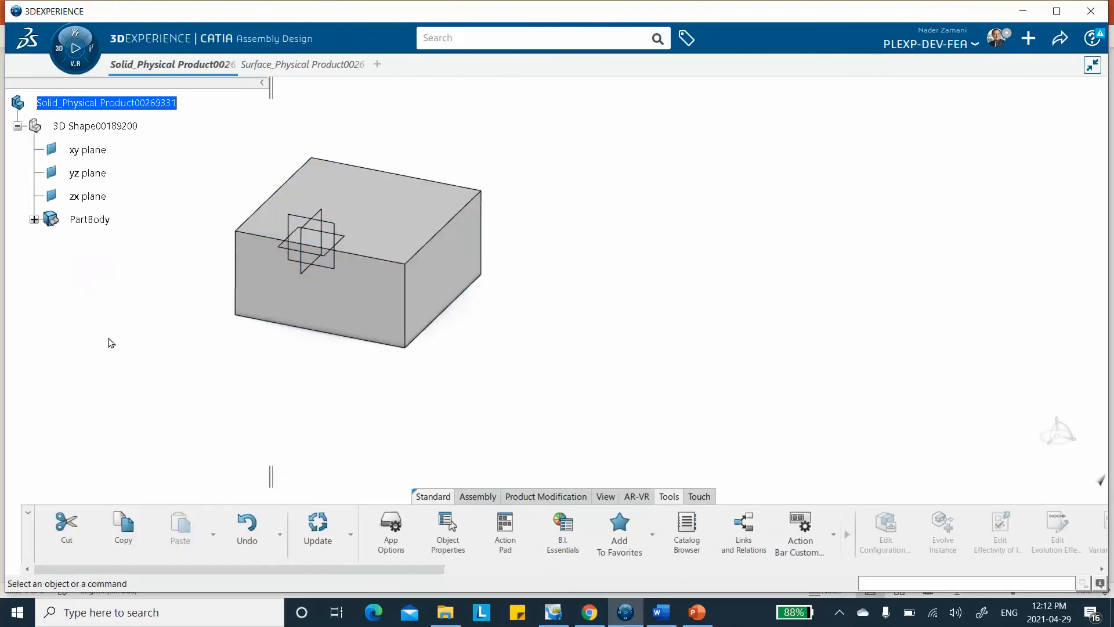
Create a standard finite element model of the main bodies with a specified Sweep 3D Mesh, 10 mm size and 3 layers.
{"action": "left_click", "coordinate": [60, 56]}
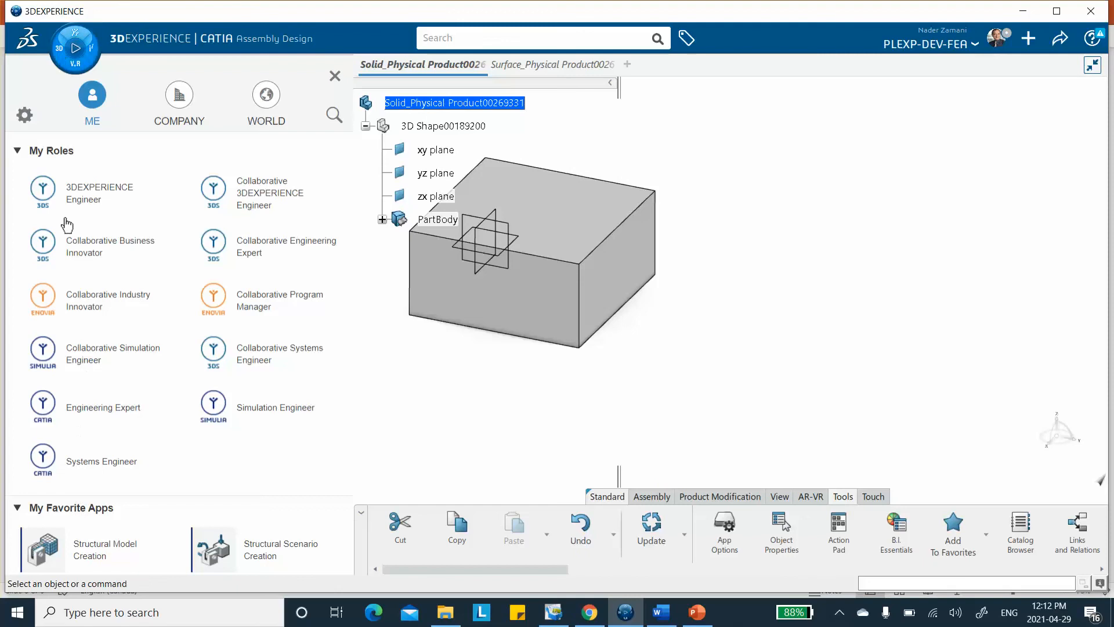
{"action": "left_click", "coordinate": [87, 544]}
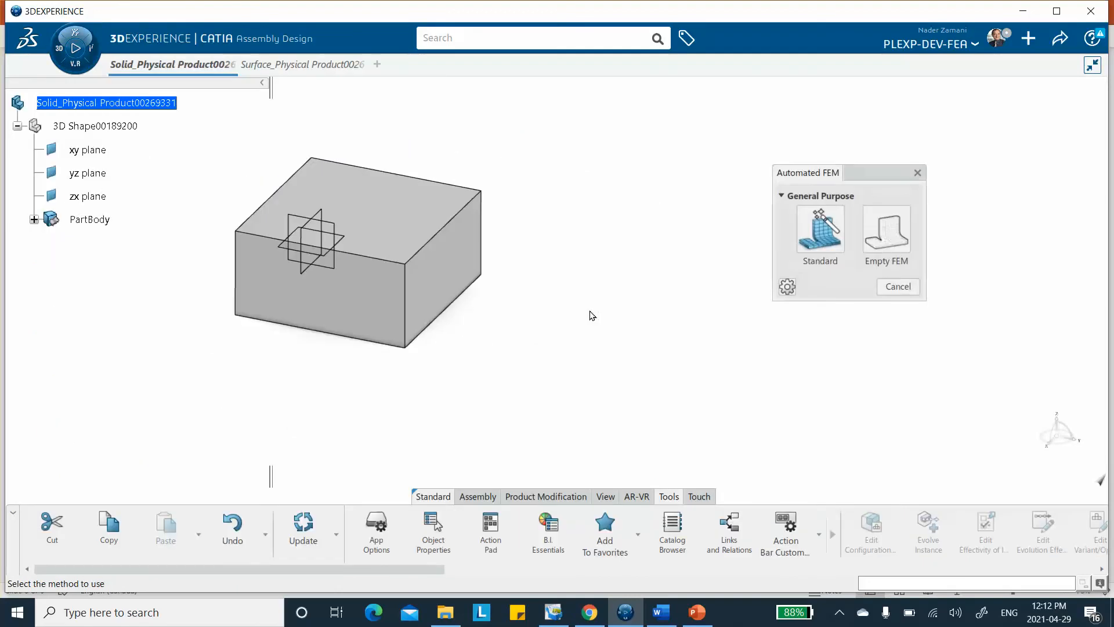
{"action": "left_click", "coordinate": [805, 232]}
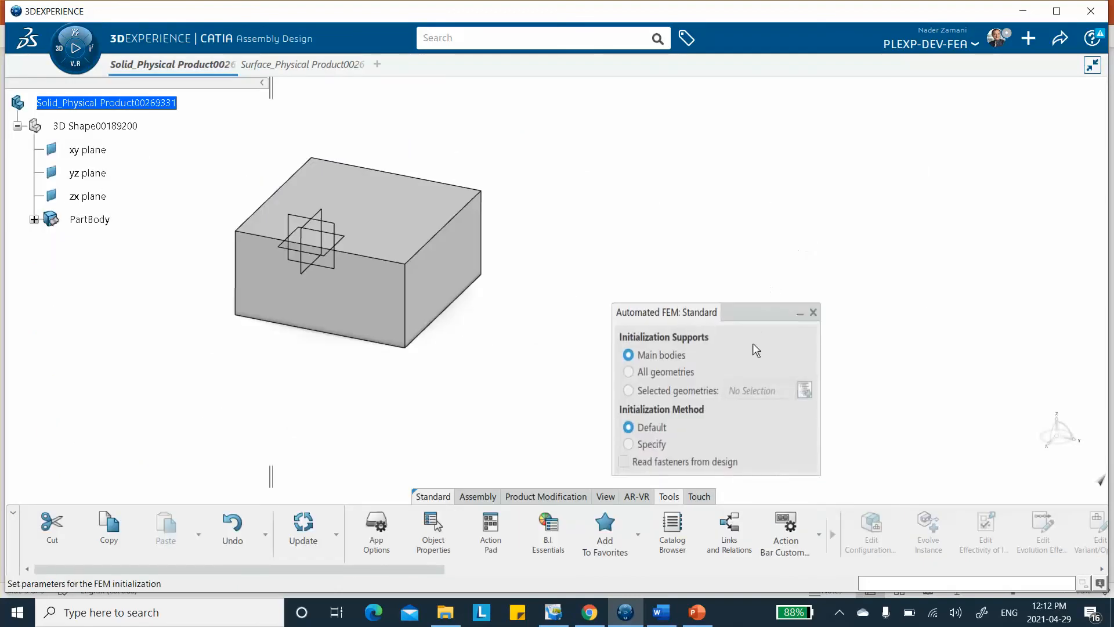
{"action": "left_click_drag", "start_coordinate": [732, 311], "coordinate": [732, 254]}
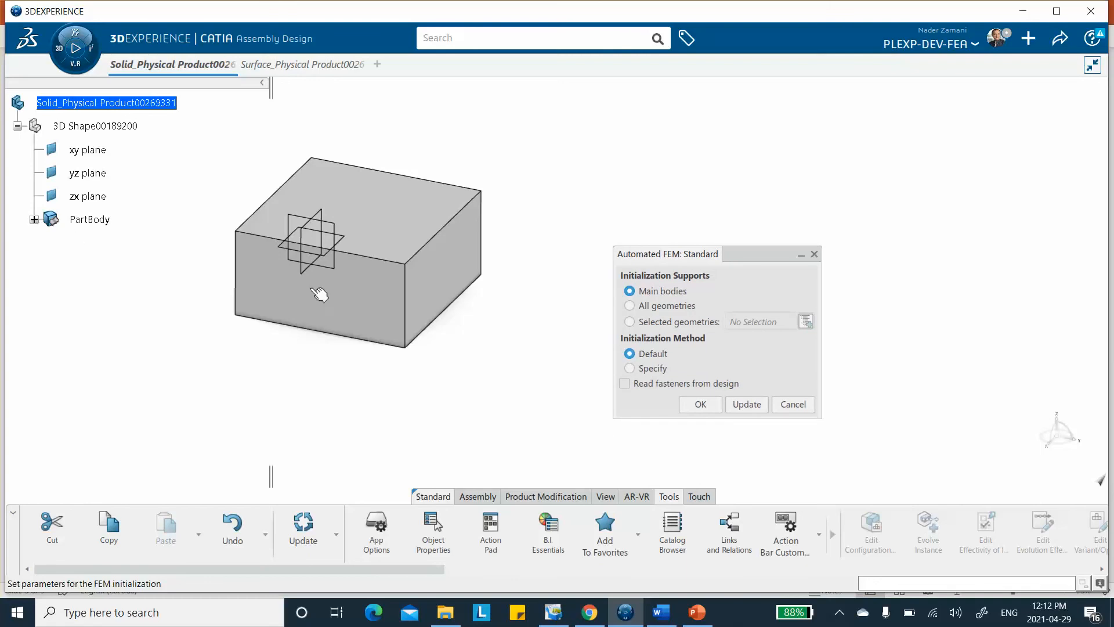
{"action": "left_click", "coordinate": [630, 368]}
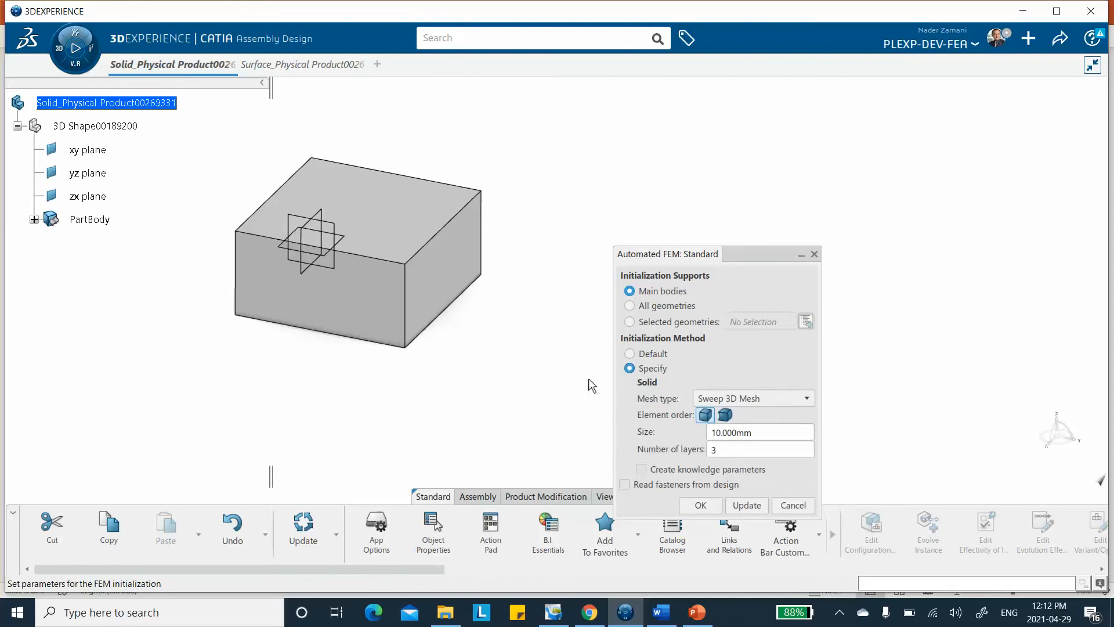
{"action": "left_click_drag", "start_coordinate": [758, 262], "coordinate": [709, 146]}
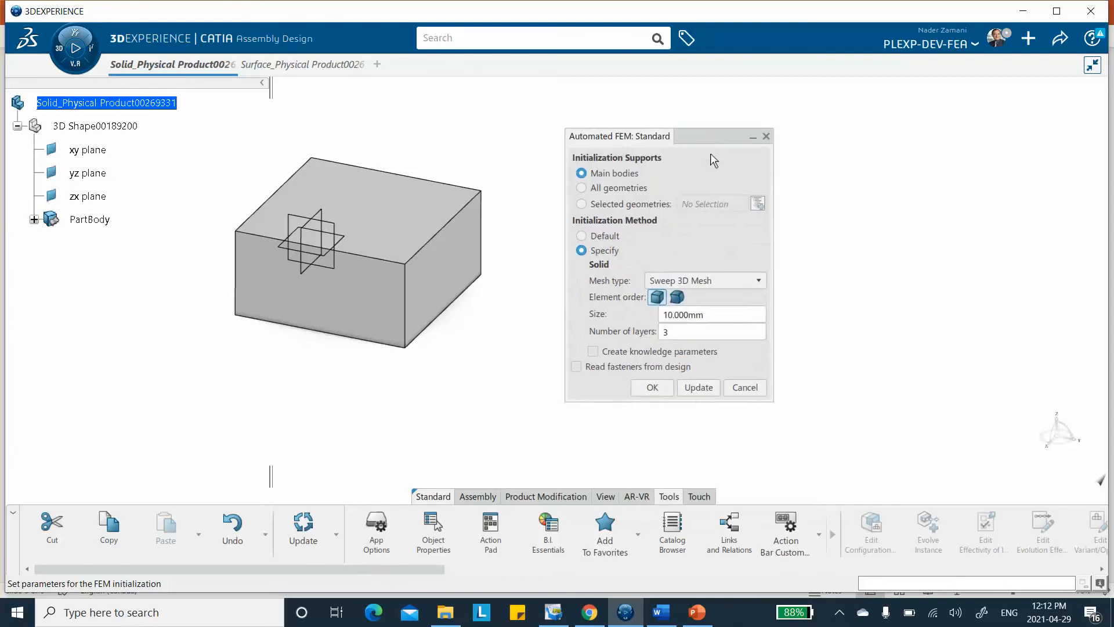
{"action": "left_click", "coordinate": [765, 281]}
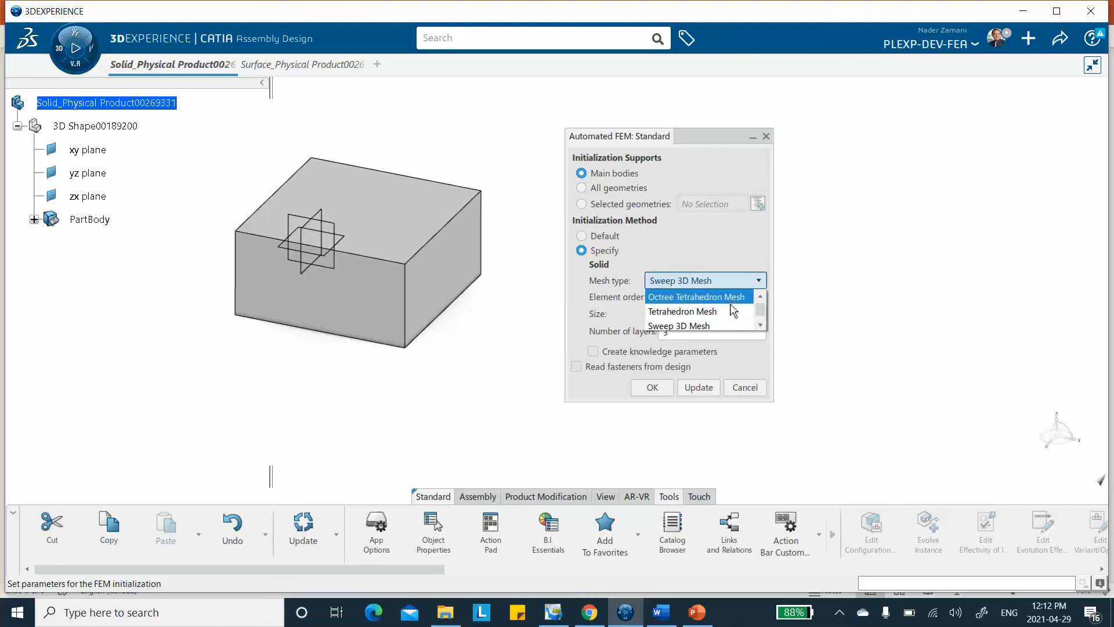
{"action": "left_click", "coordinate": [685, 326]}
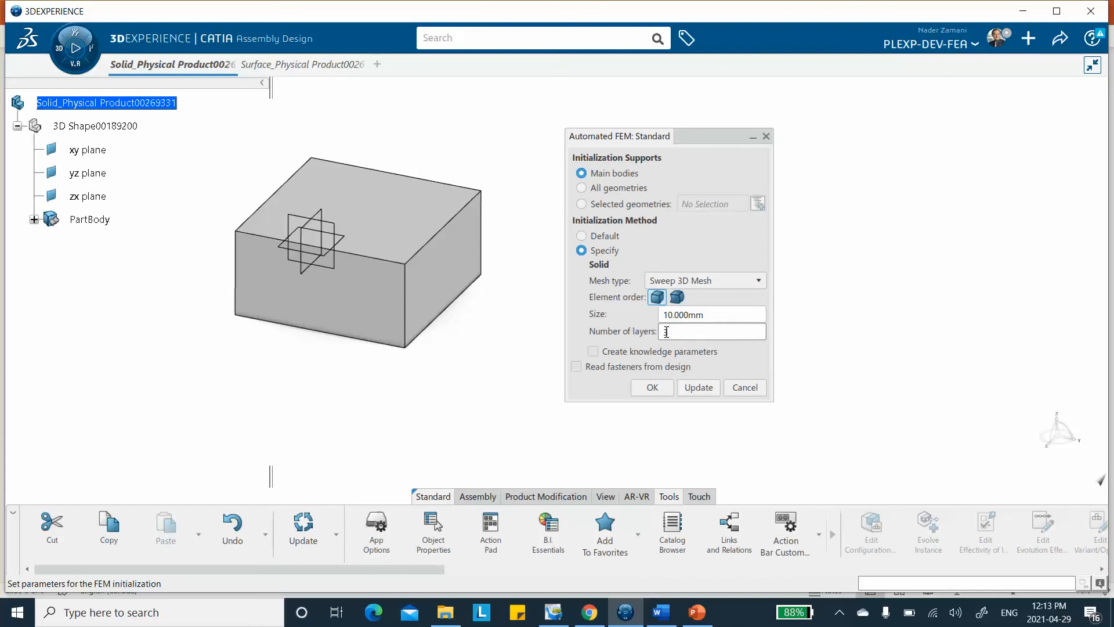
{"action": "left_click", "coordinate": [682, 314]}
{"action": "left_click", "coordinate": [676, 331]}
{"action": "left_click", "coordinate": [652, 388]}
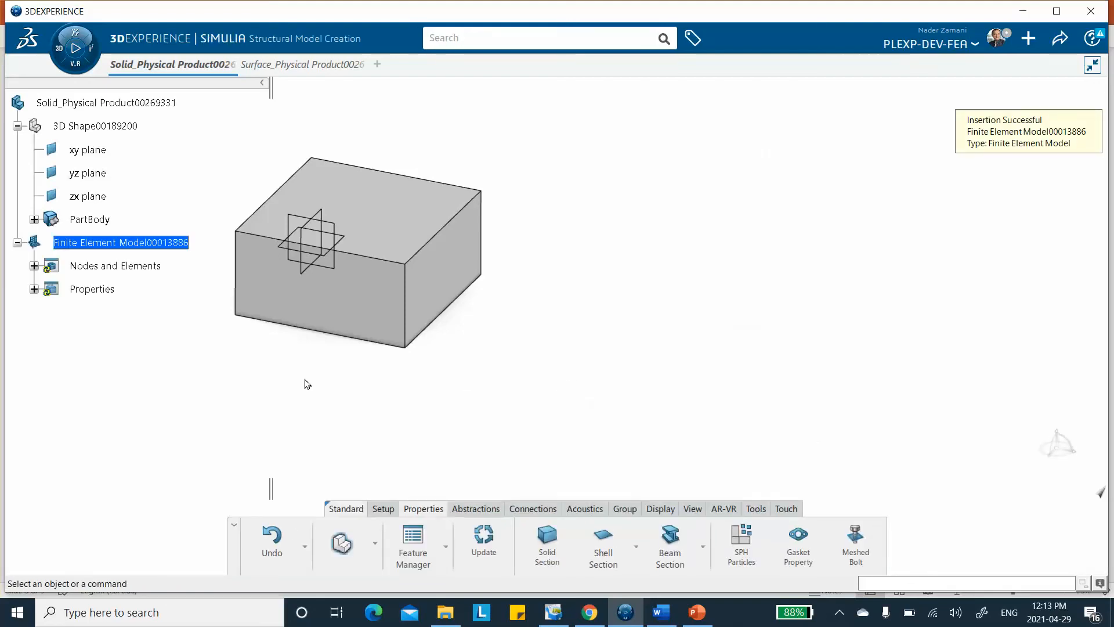
Expand the new model's mesh and property branches and update all meshes under Nodes and Elements.
{"action": "left_click", "coordinate": [34, 267]}
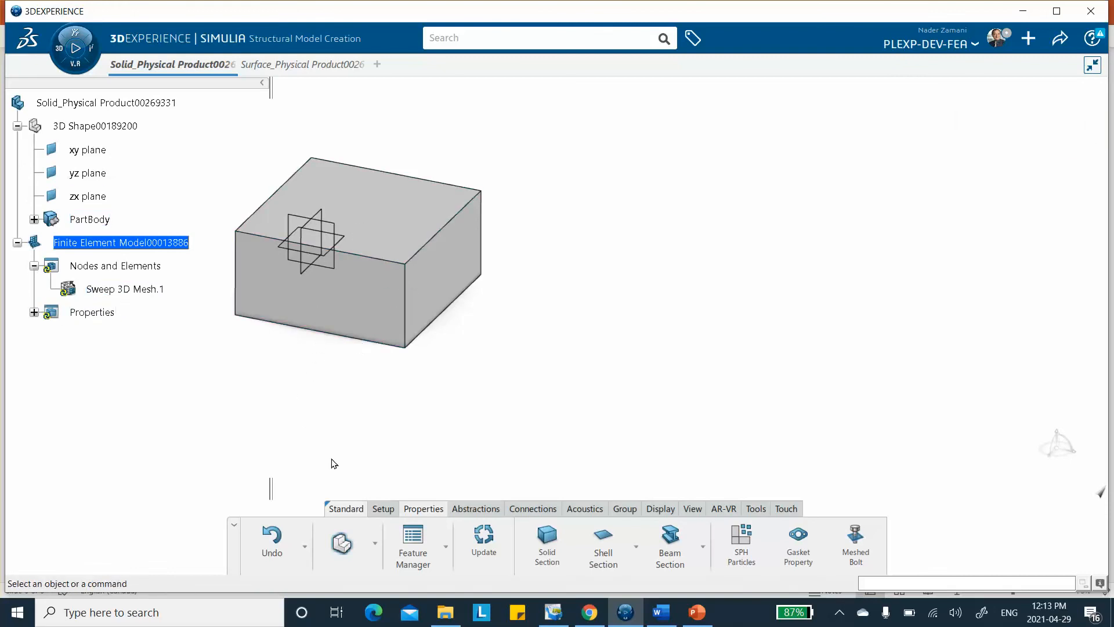
{"action": "left_click", "coordinate": [34, 312]}
{"action": "right_click", "coordinate": [133, 268]}
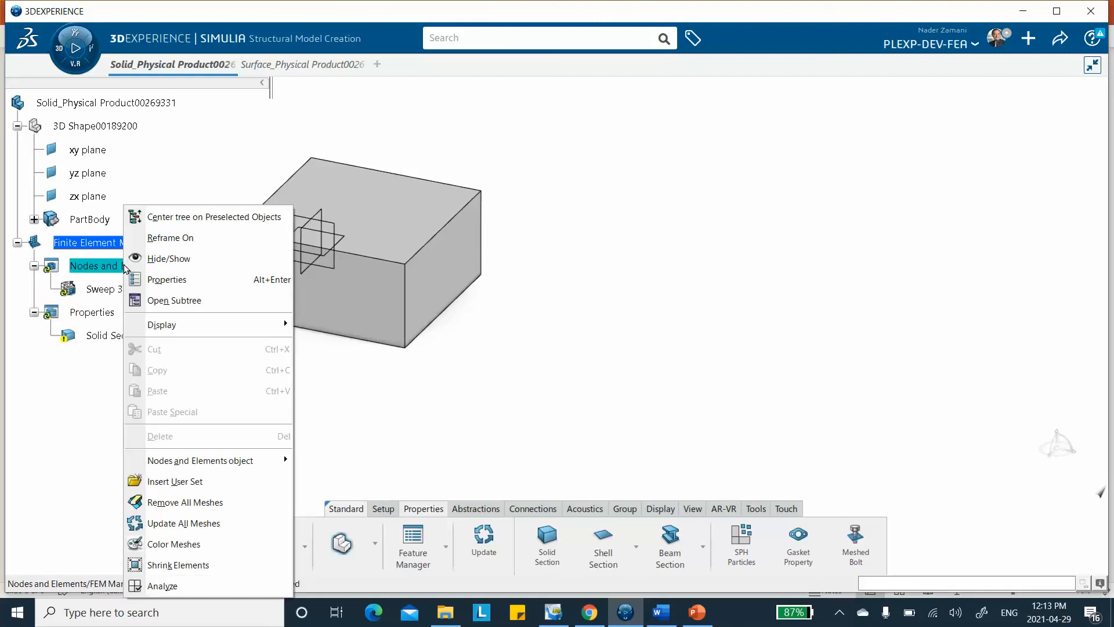
{"action": "left_click", "coordinate": [191, 522]}
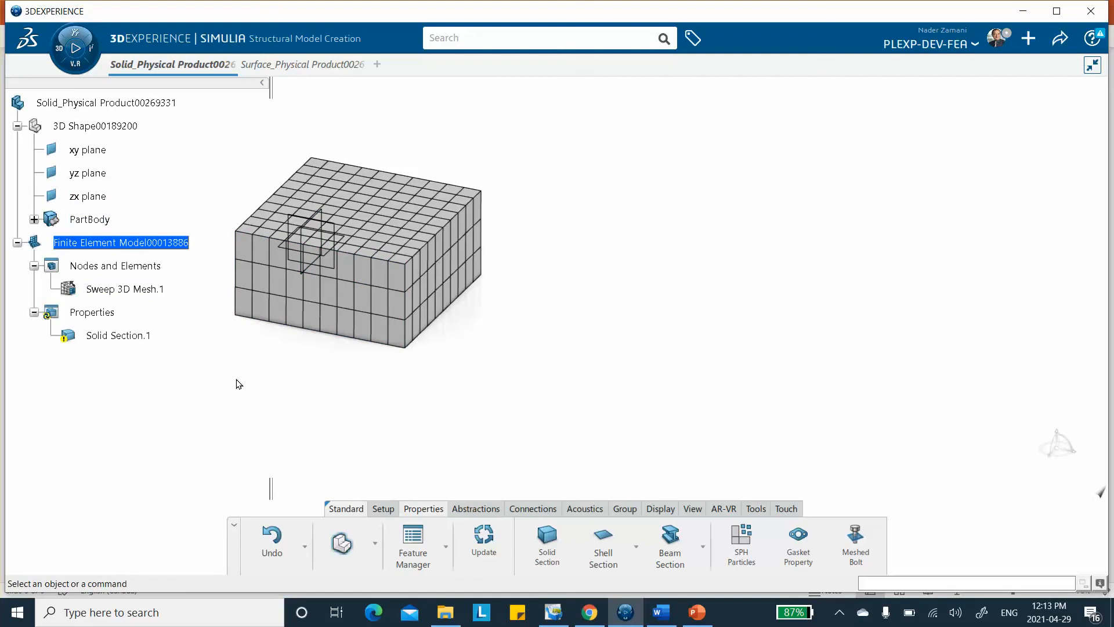
Switch to the Surface_Physical Product session and create an empty finite element model with the Structural Model Creation app.
{"action": "mouse_move", "coordinate": [279, 69]}
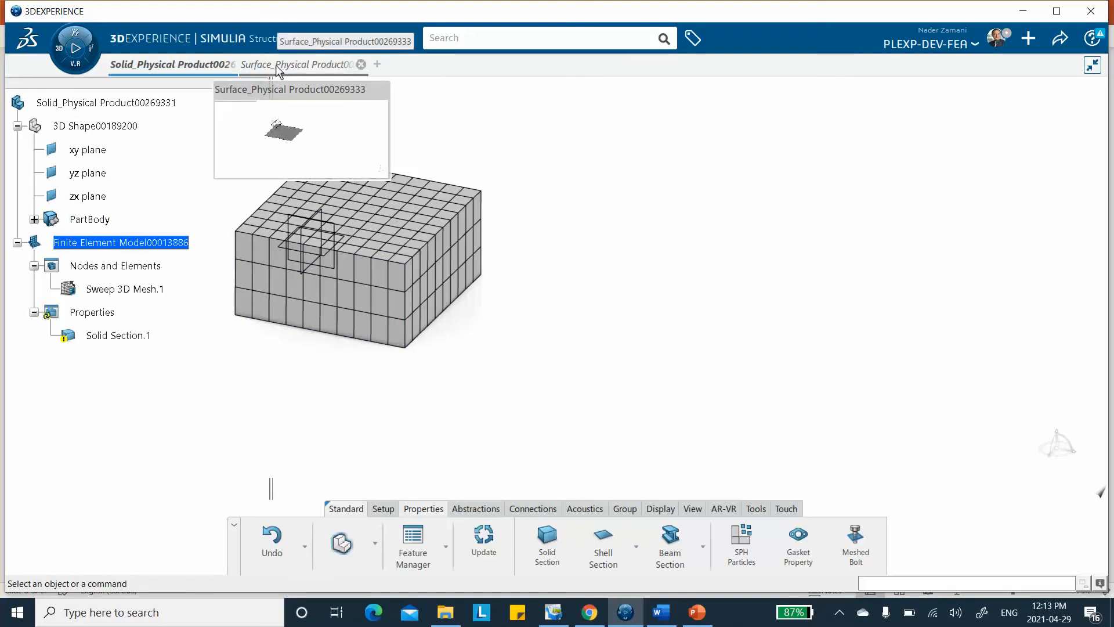
{"action": "left_click", "coordinate": [279, 69]}
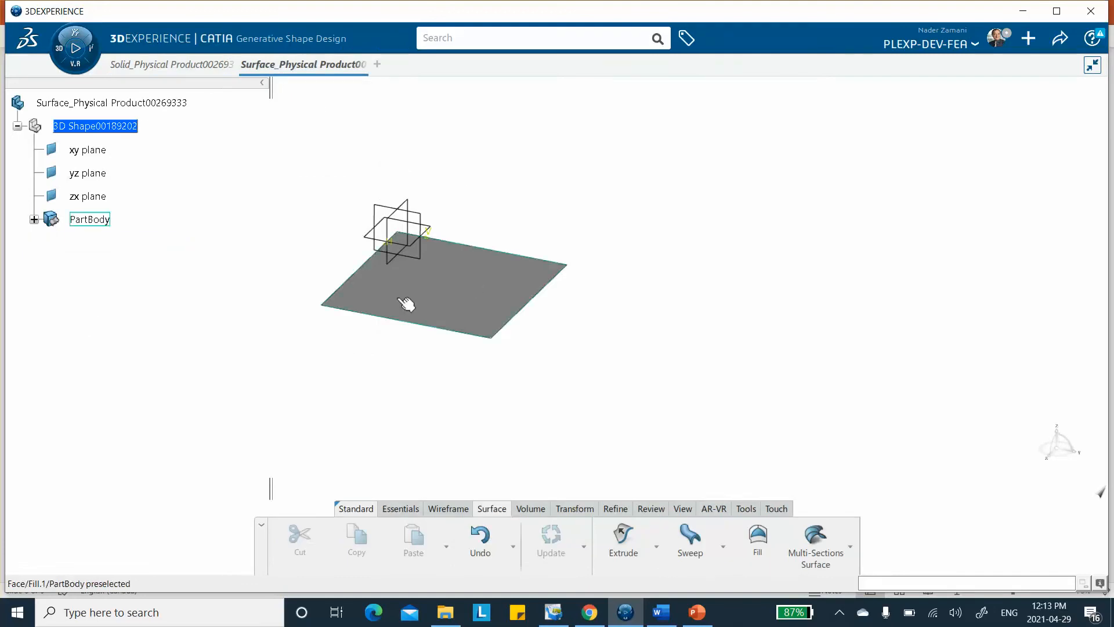
{"action": "left_click", "coordinate": [60, 52]}
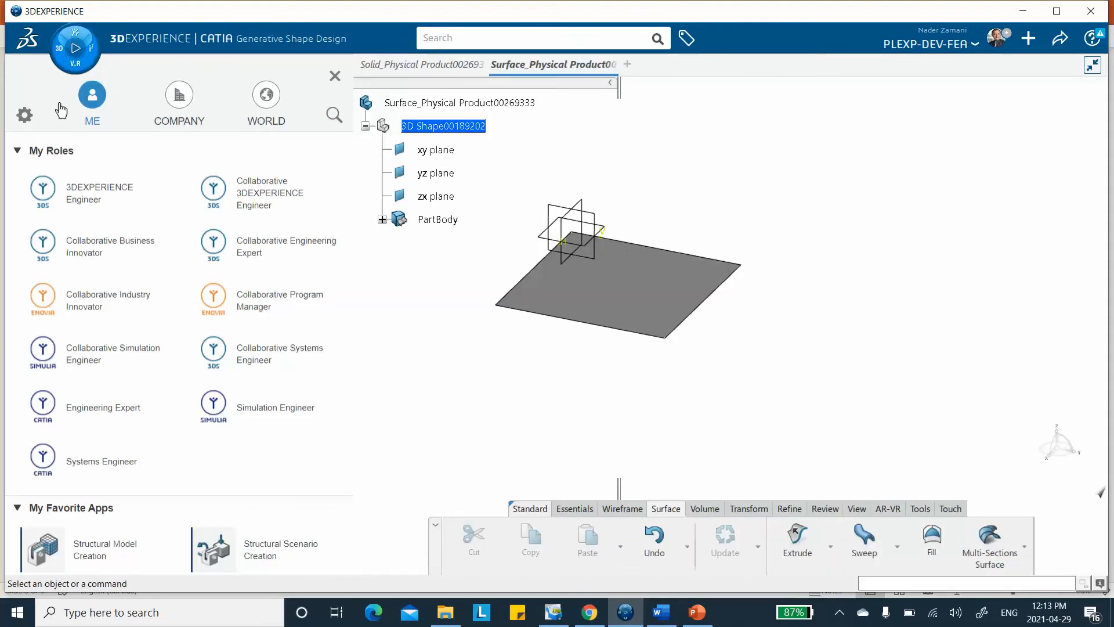
{"action": "left_click", "coordinate": [107, 548]}
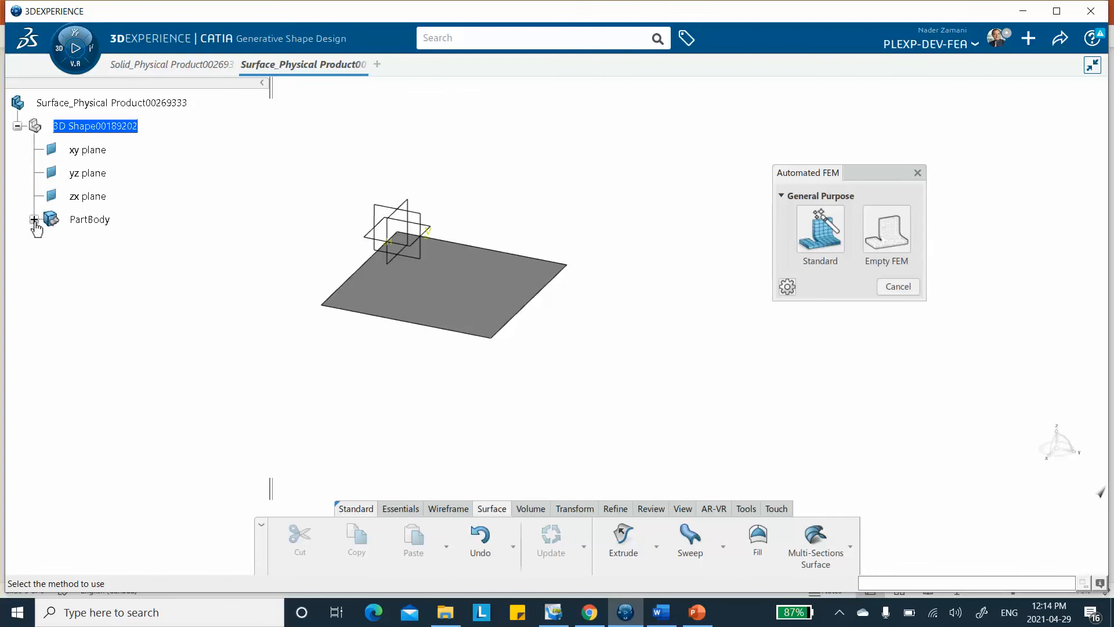
{"action": "left_click", "coordinate": [881, 263]}
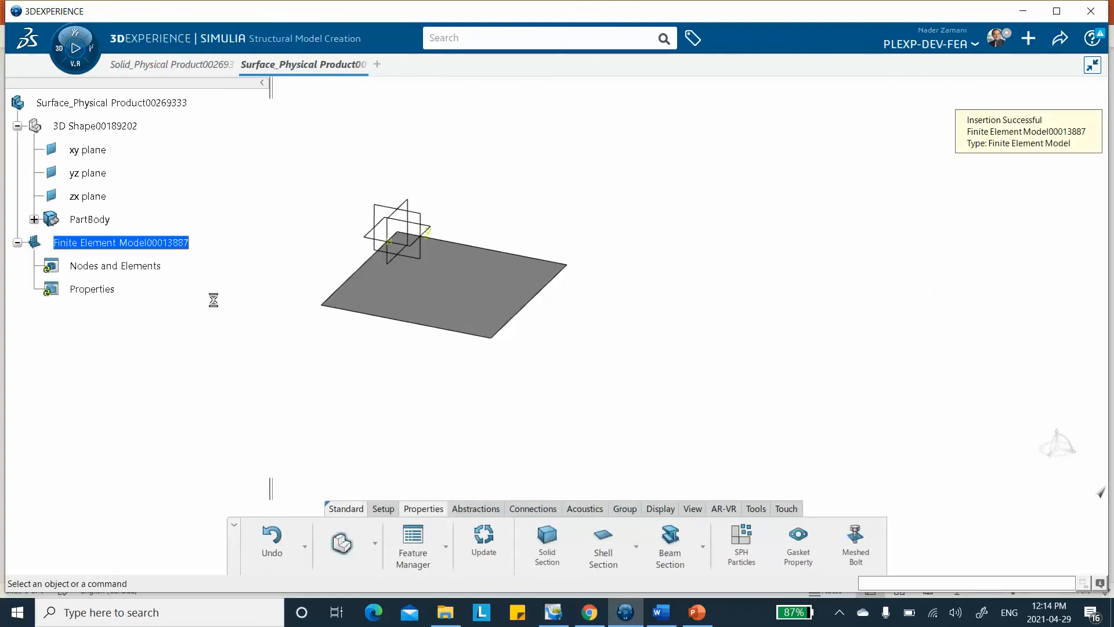
Activate the root surface product and delete the empty finite element model.
{"action": "double_click", "coordinate": [121, 105]}
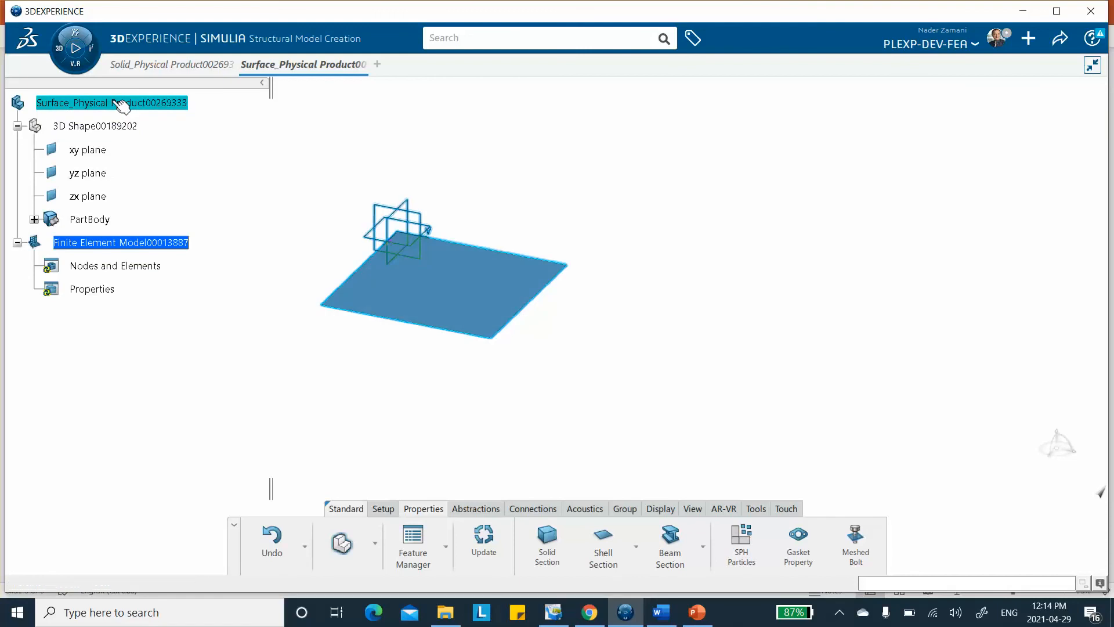
{"action": "right_click", "coordinate": [108, 240]}
{"action": "left_click", "coordinate": [163, 471]}
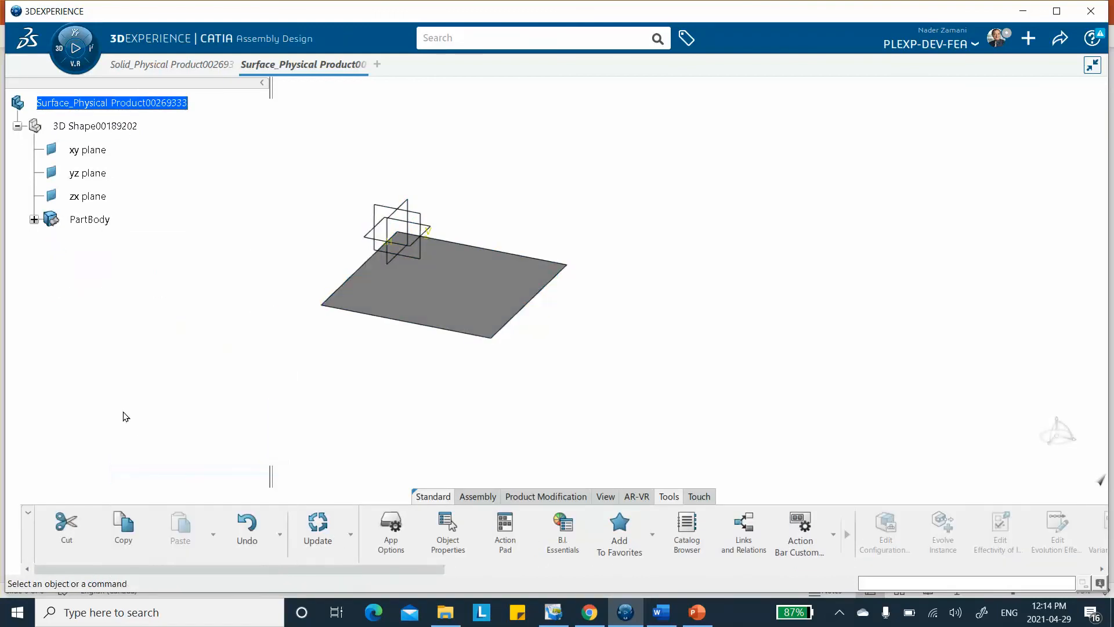
Create a standard finite element model of the surface part's main bodies with the default initialization method.
{"action": "left_click", "coordinate": [62, 53]}
{"action": "left_click", "coordinate": [77, 547]}
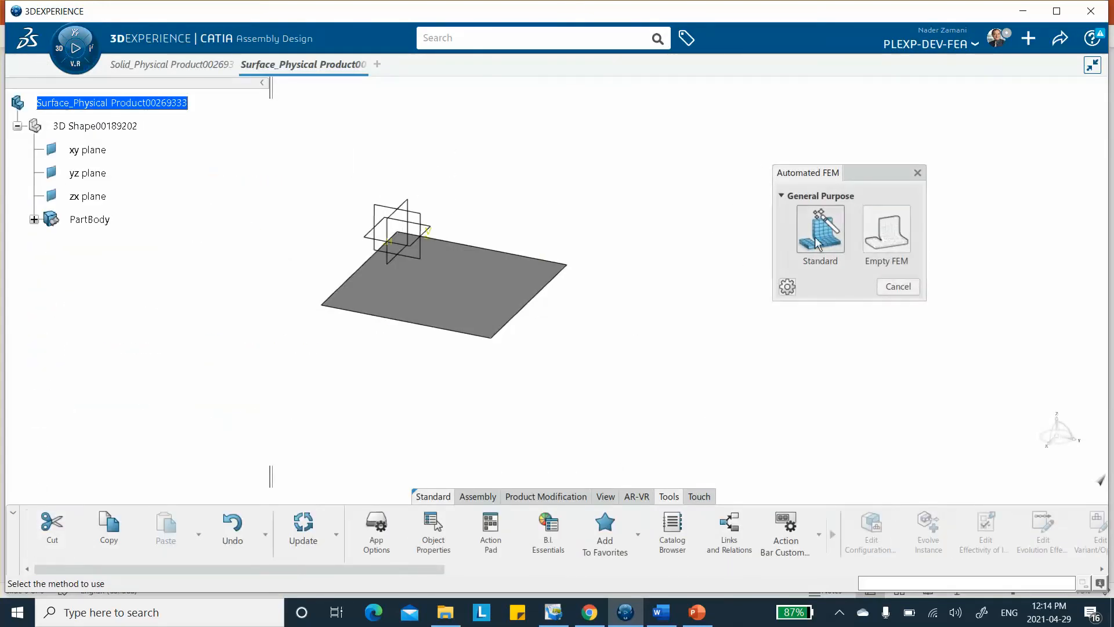
{"action": "left_click", "coordinate": [816, 241]}
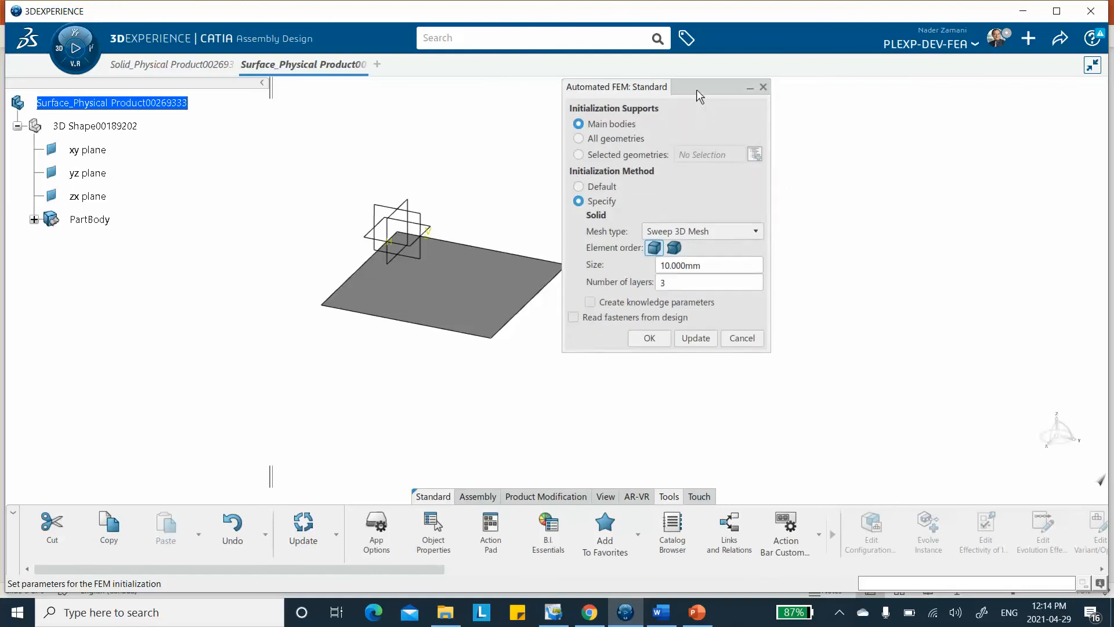
{"action": "left_click_drag", "start_coordinate": [699, 93], "coordinate": [753, 93]}
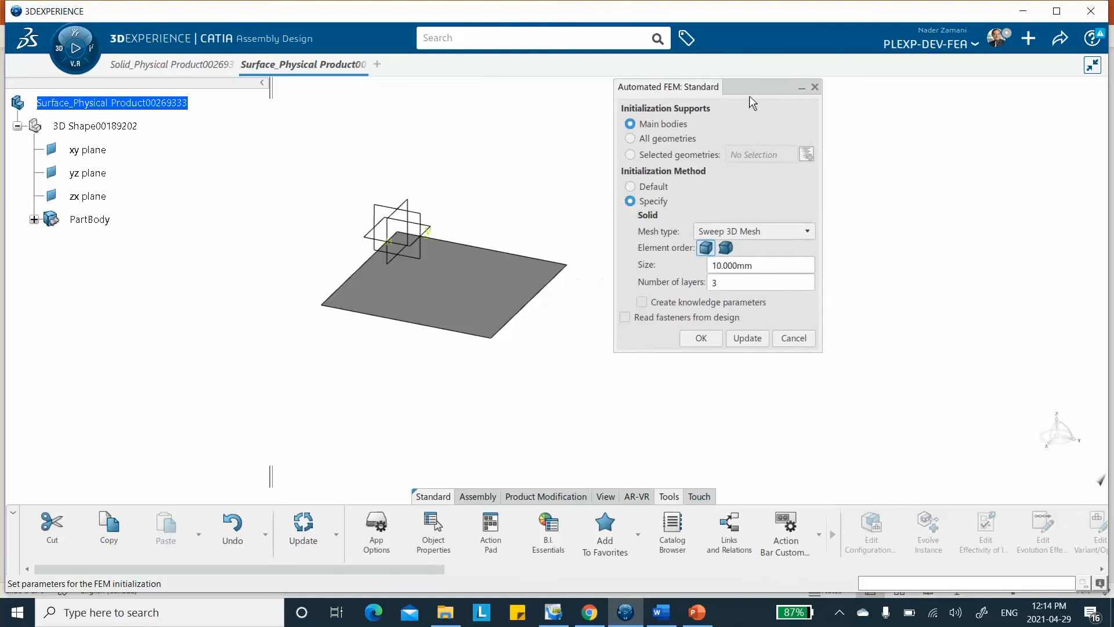
{"action": "left_click", "coordinate": [634, 186]}
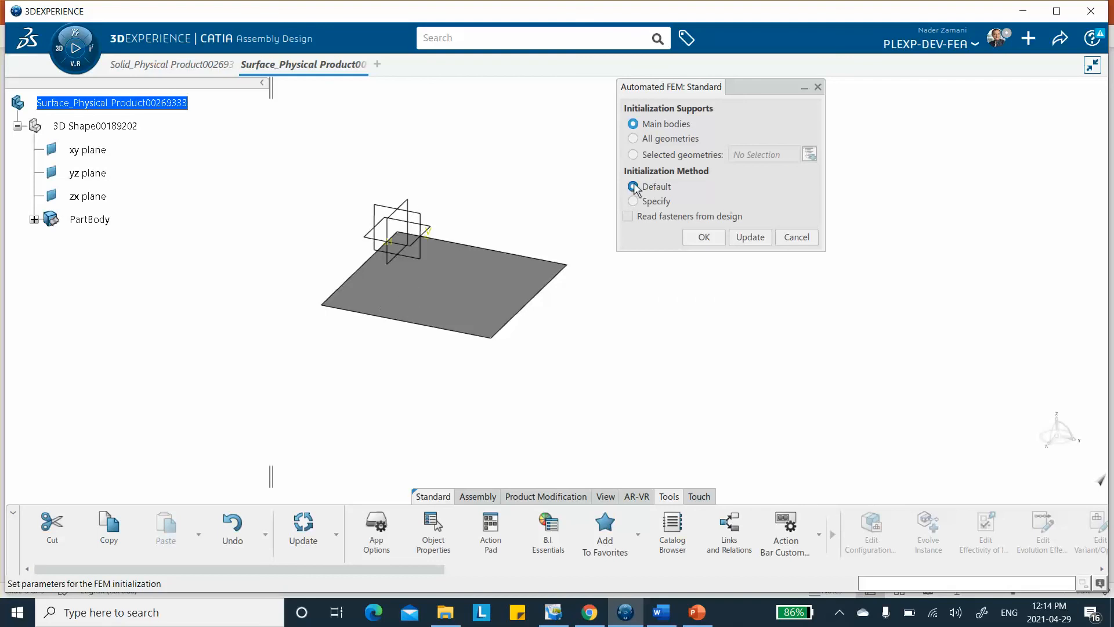
{"action": "left_click", "coordinate": [704, 237]}
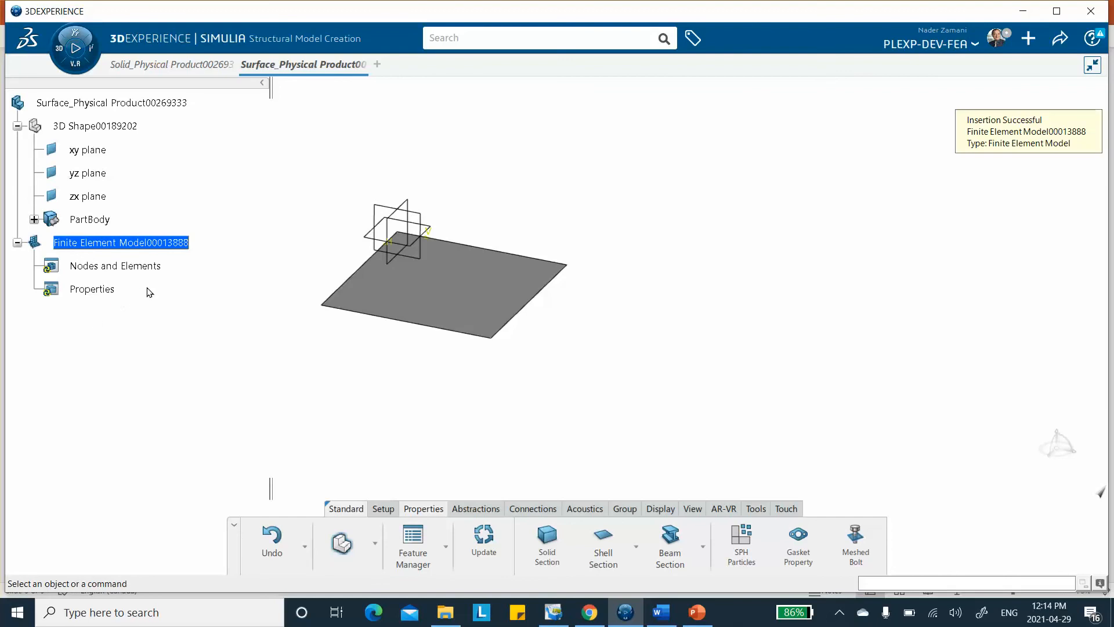
Make the root surface product active again and delete the default-initialized finite element model.
{"action": "double_click", "coordinate": [144, 103]}
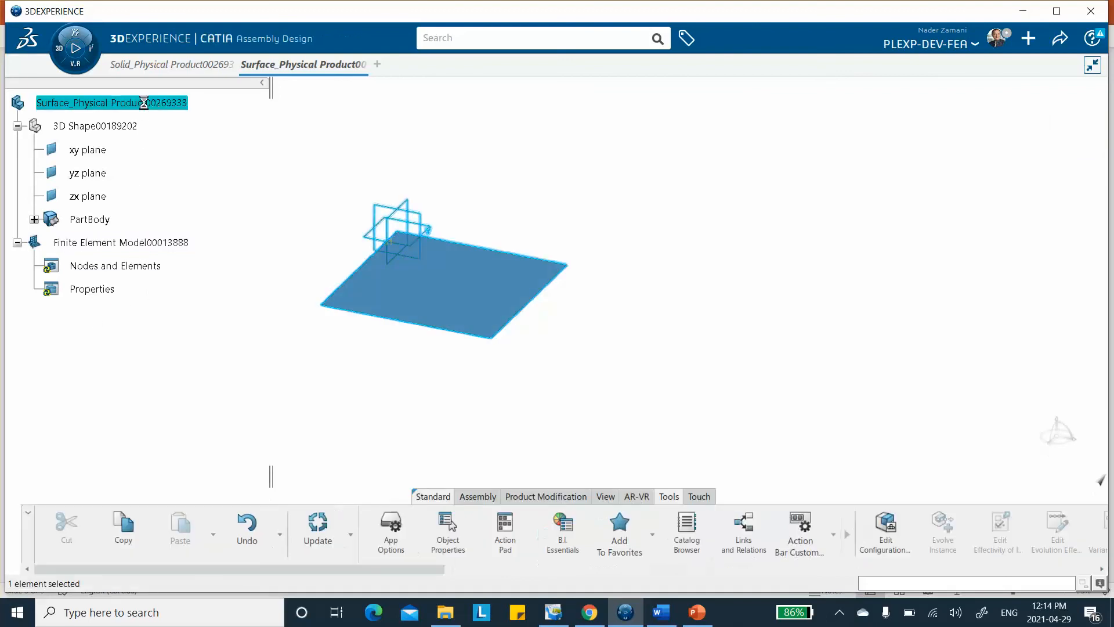
{"action": "right_click", "coordinate": [132, 243]}
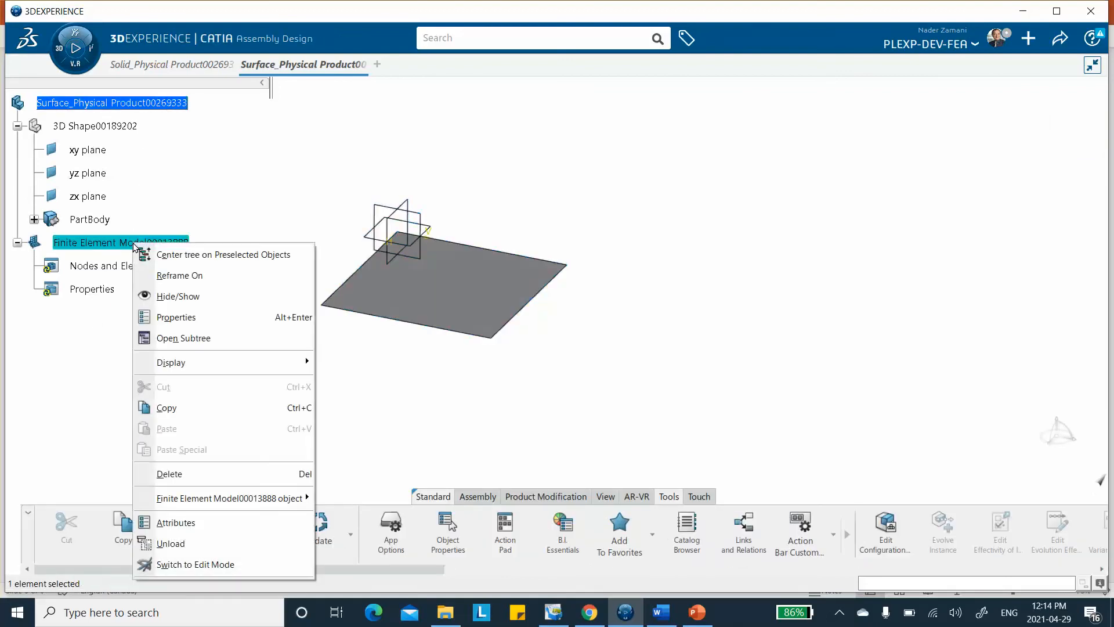
{"action": "left_click", "coordinate": [163, 474]}
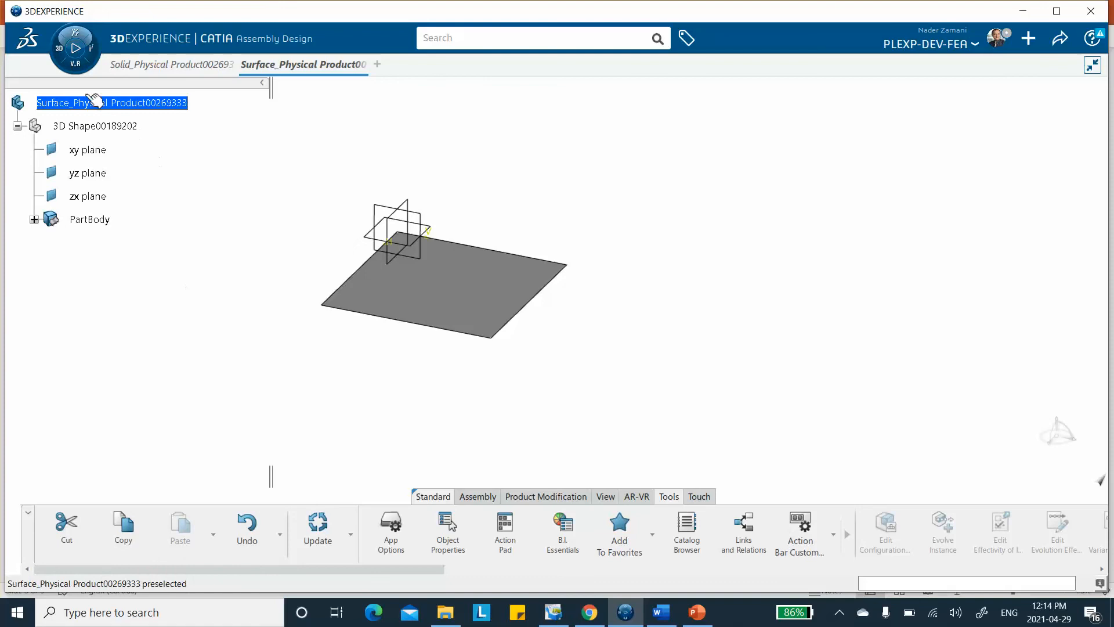
Create a standard finite element model of the surface part's main bodies with a specified Sweep 3D Mesh, 10 mm size and 3 layers.
{"action": "left_click", "coordinate": [72, 55]}
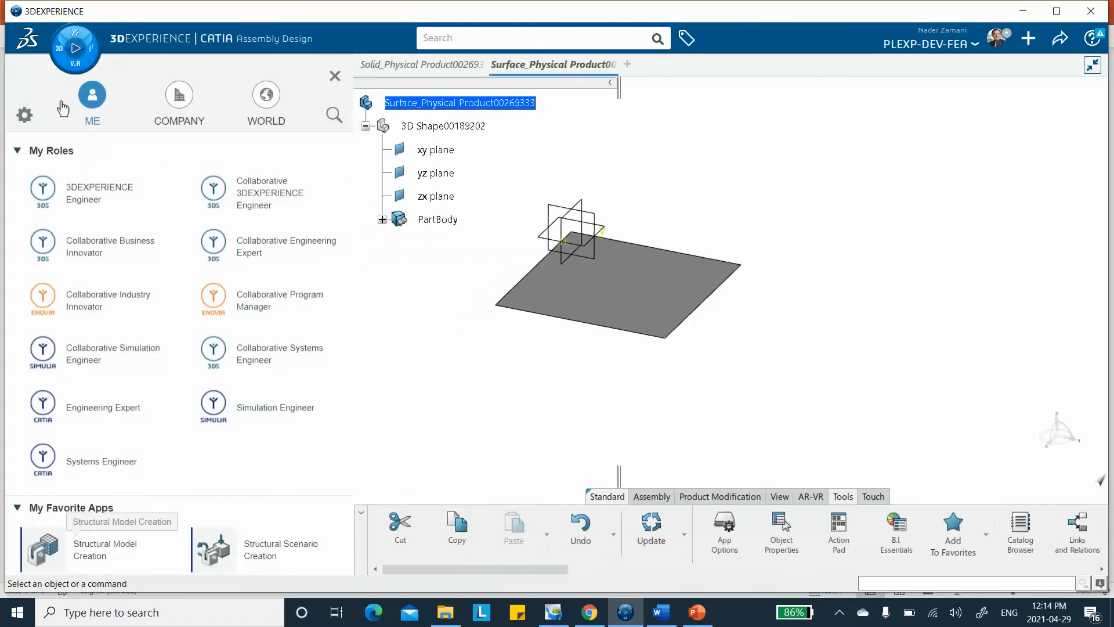
{"action": "left_click", "coordinate": [93, 548]}
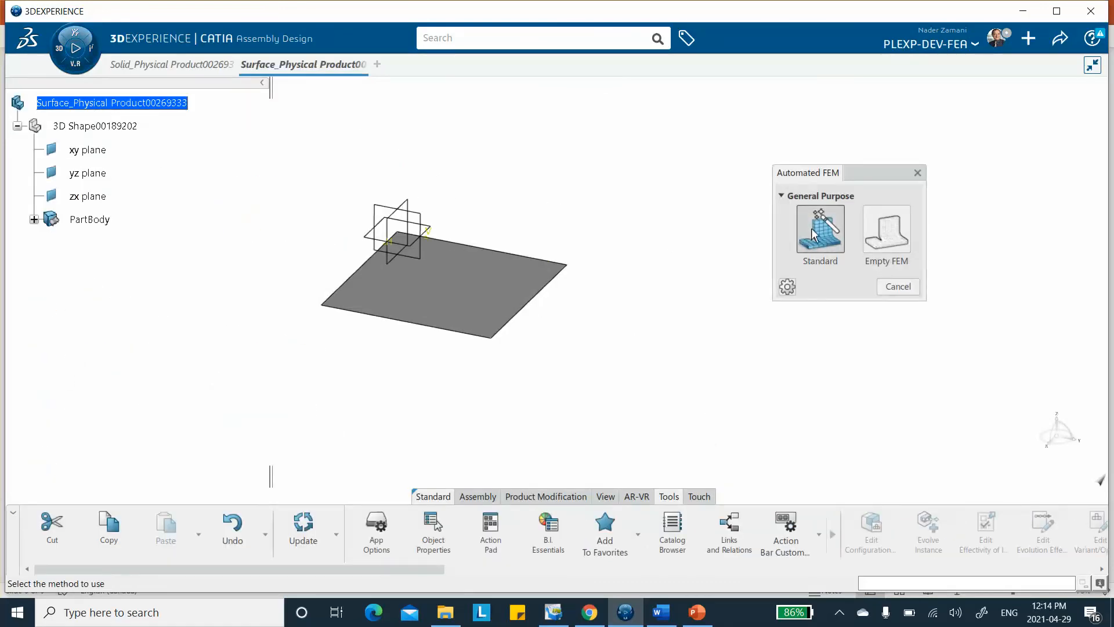
{"action": "left_click", "coordinate": [820, 232]}
{"action": "left_click_drag", "start_coordinate": [751, 310], "coordinate": [750, 181]}
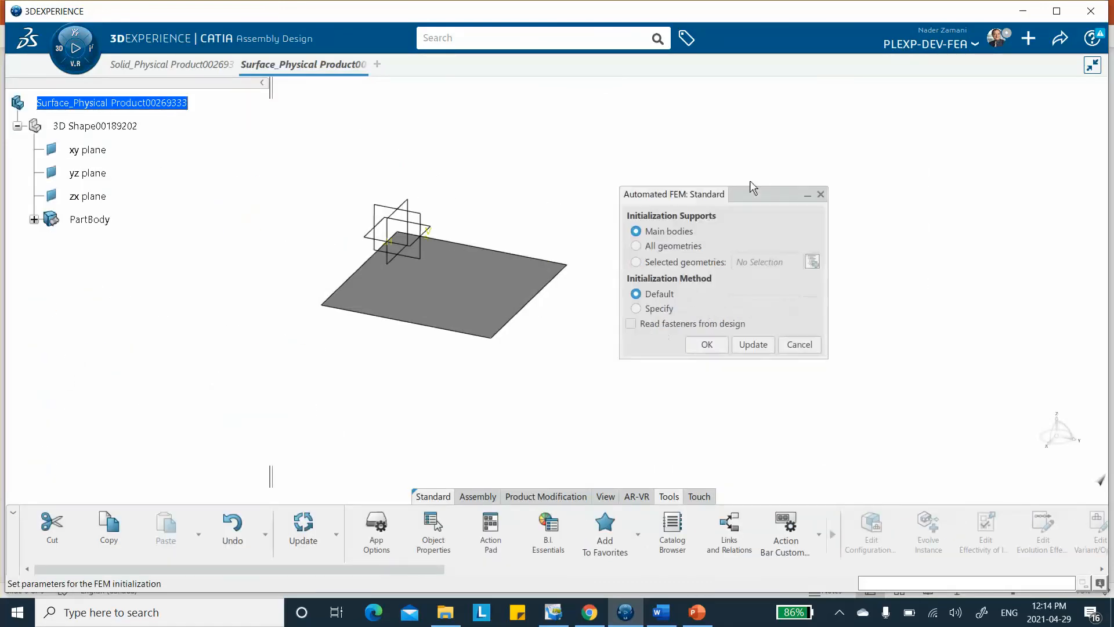
{"action": "left_click", "coordinate": [632, 296]}
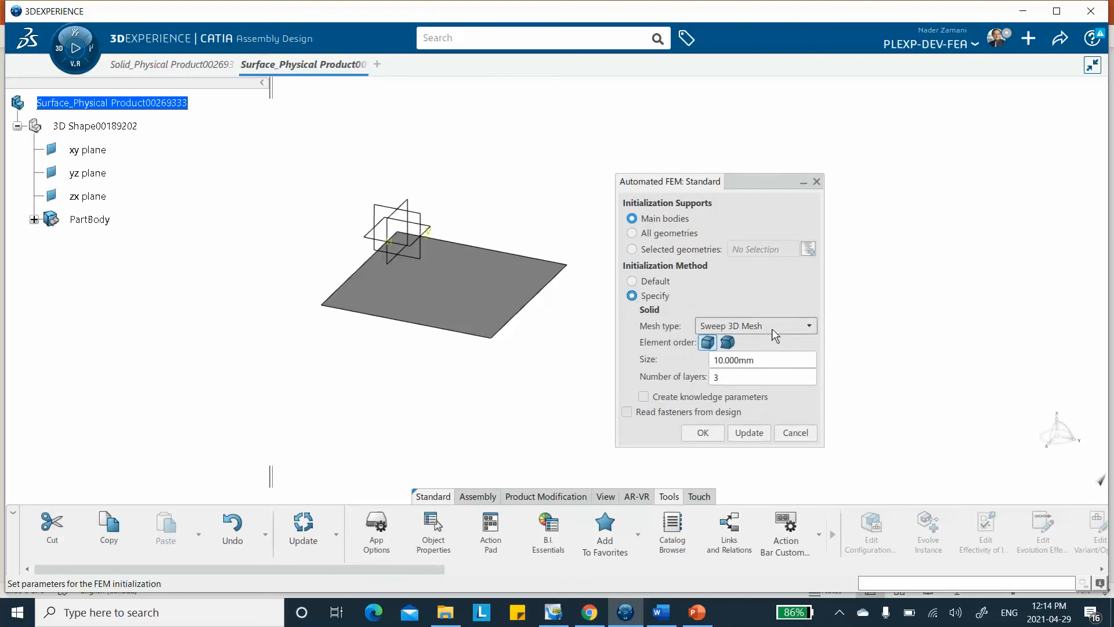
{"action": "left_click", "coordinate": [807, 328]}
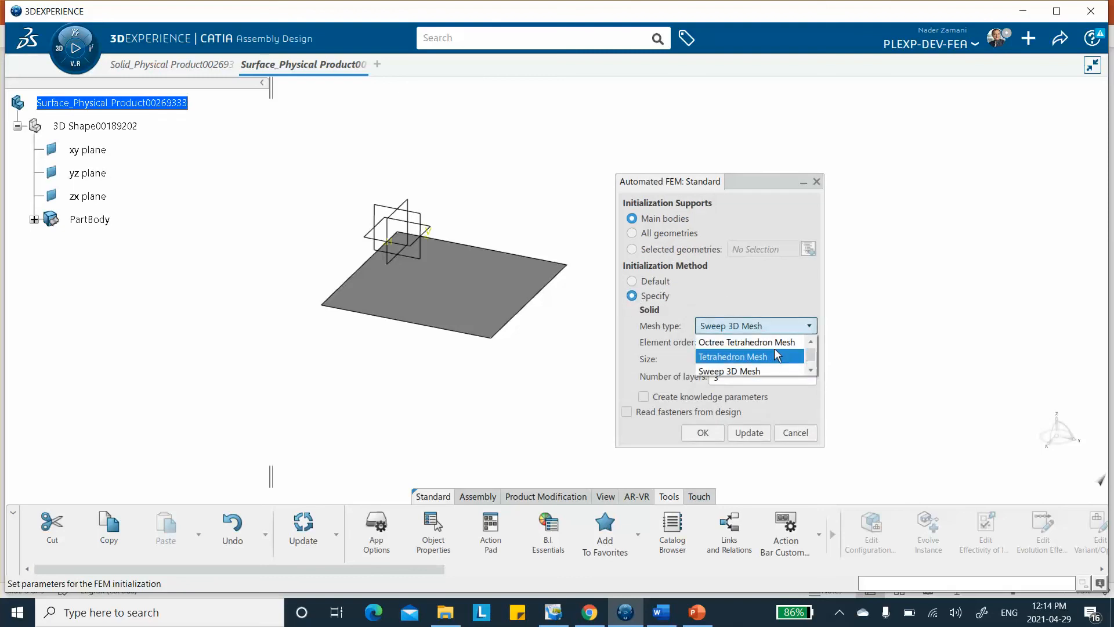
{"action": "left_click", "coordinate": [743, 371]}
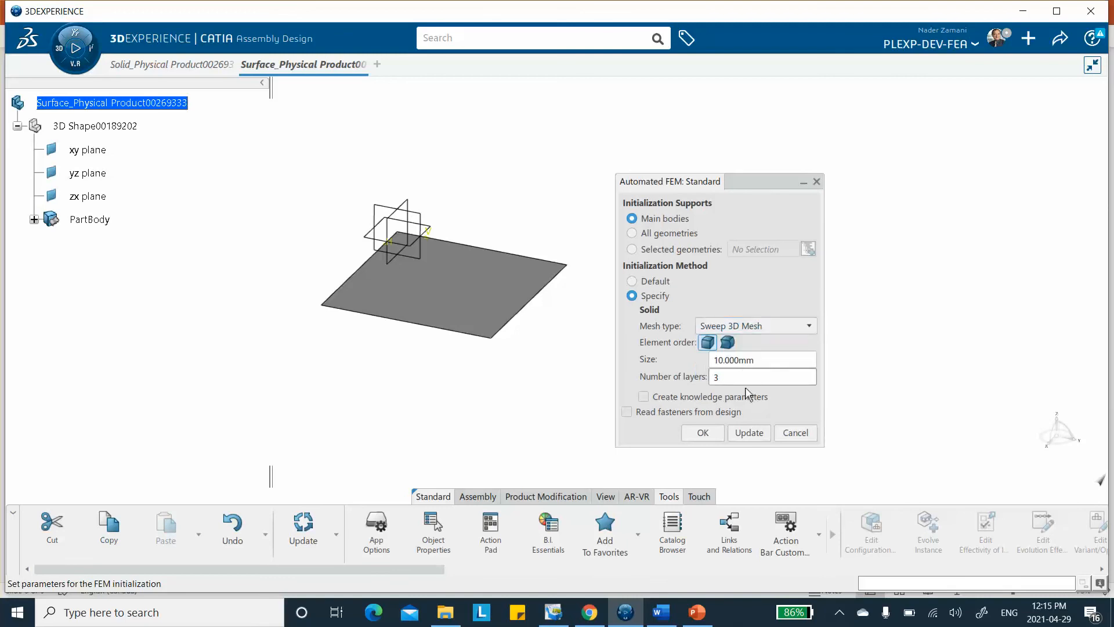
{"action": "left_click", "coordinate": [702, 430]}
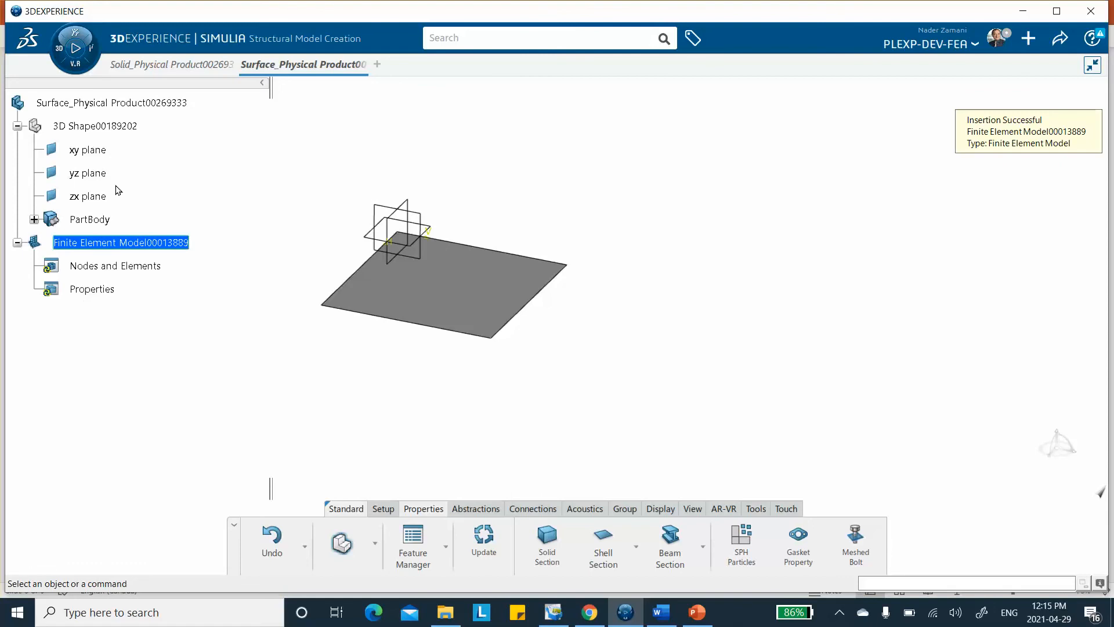
Return to the root surface product and delete the finite element model initialized with the Sweep 3D Mesh method.
{"action": "double_click", "coordinate": [105, 102]}
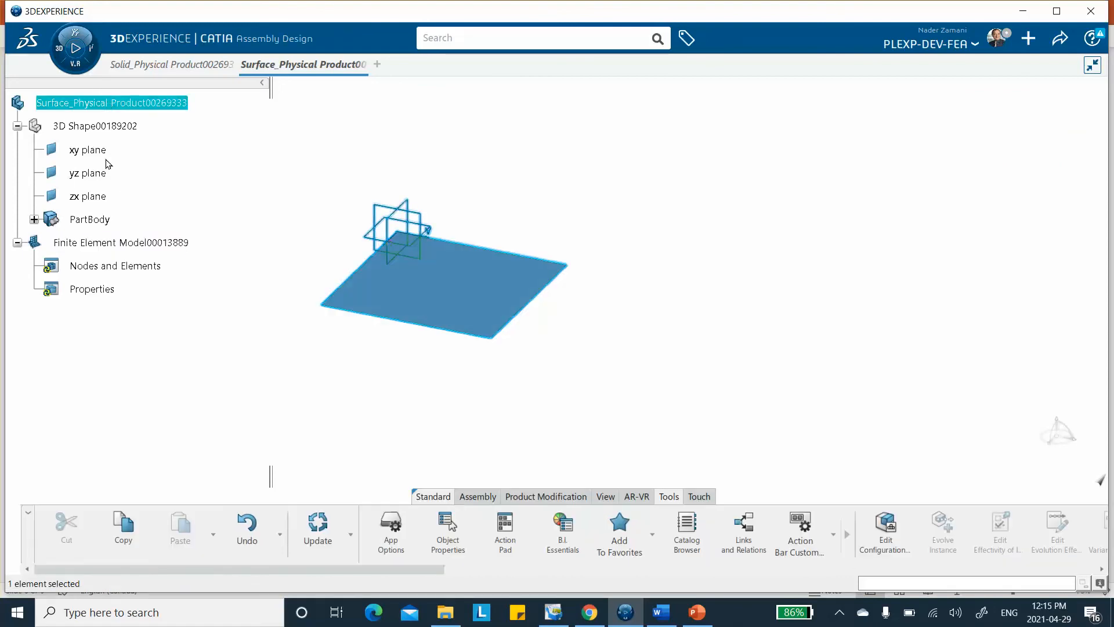
{"action": "right_click", "coordinate": [119, 241]}
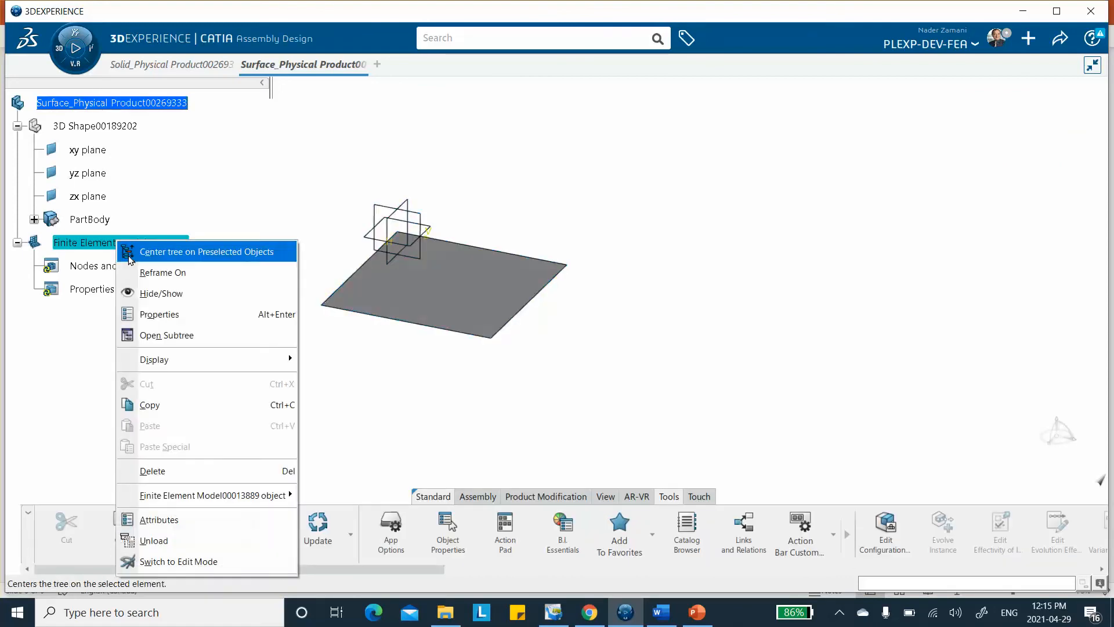
{"action": "left_click", "coordinate": [181, 471]}
Create an empty finite element model for the surface product with the Structural Model Creation app.
{"action": "left_click", "coordinate": [75, 48]}
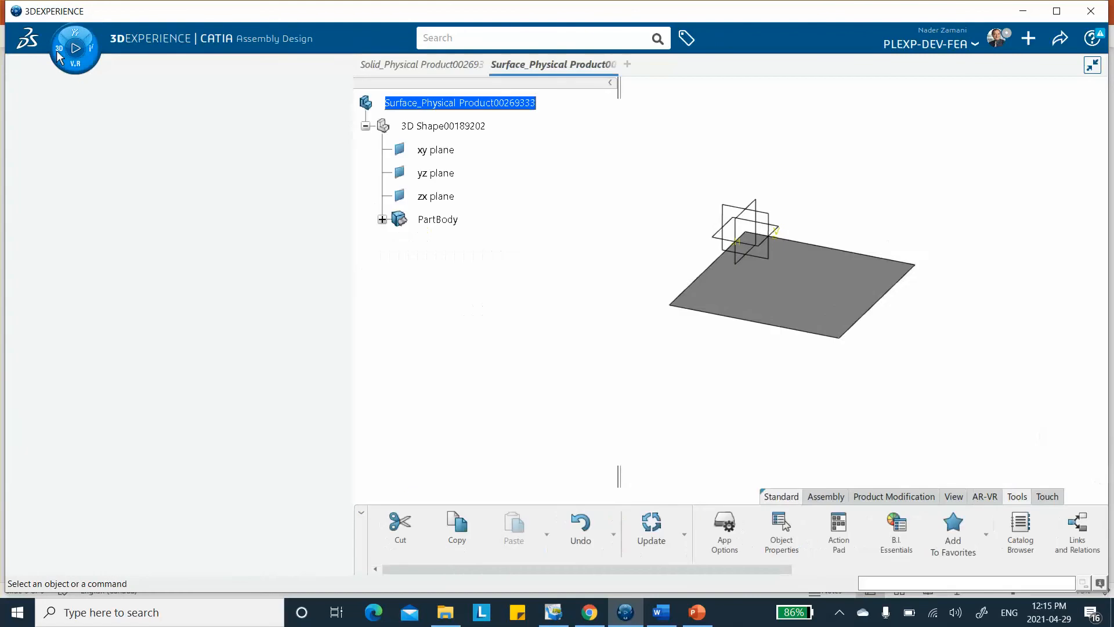
{"action": "scroll", "coordinate": [102, 296], "scroll_direction": "down", "scroll_amount": 3}
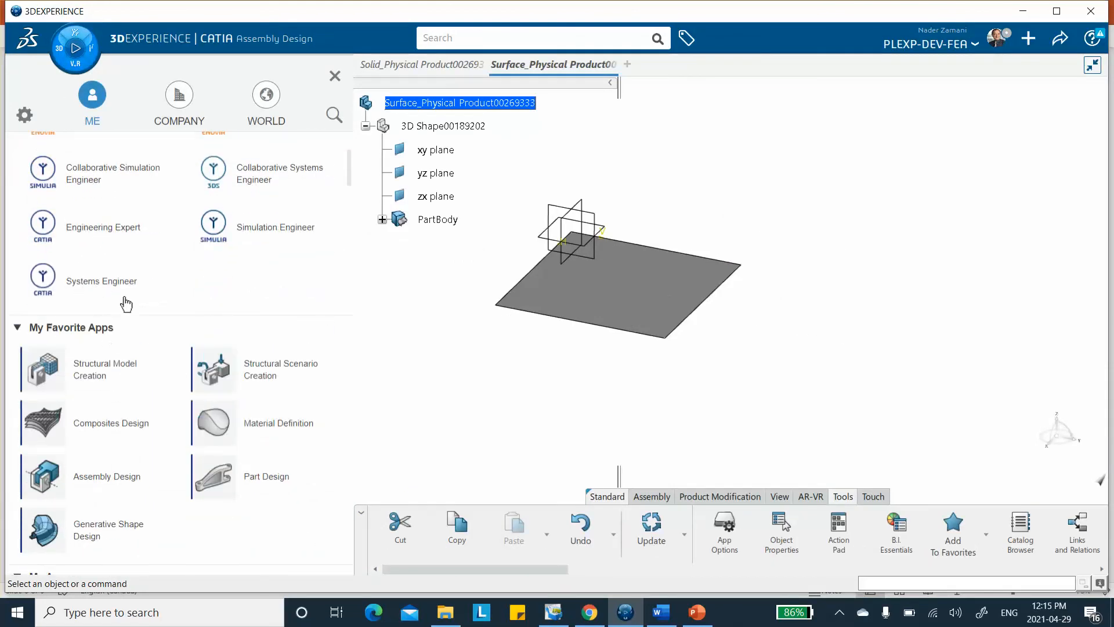
{"action": "left_click", "coordinate": [85, 374]}
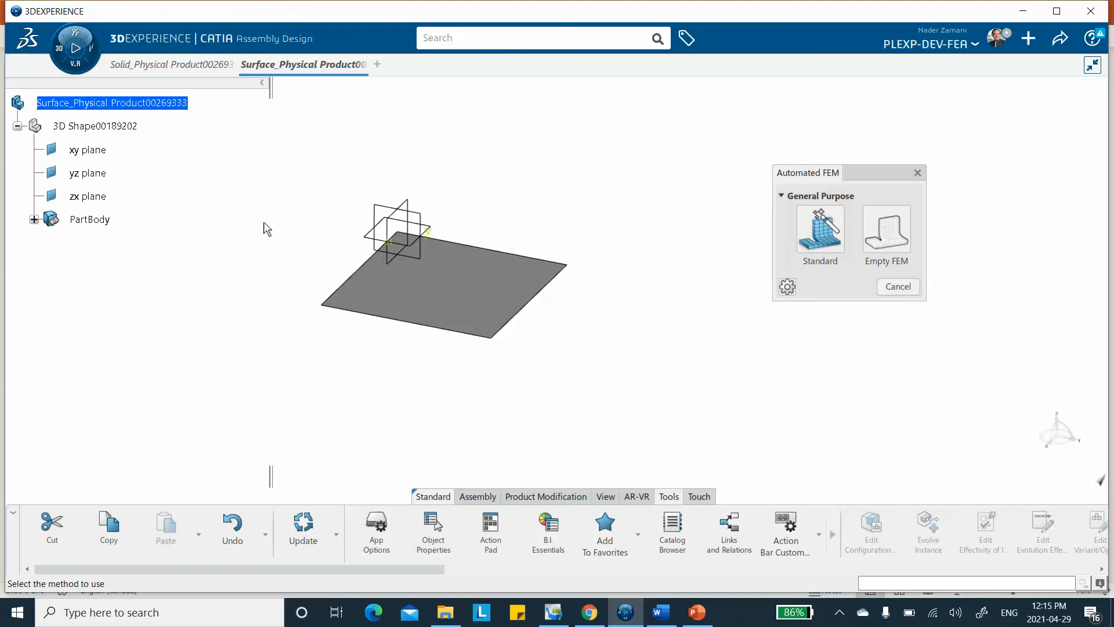
{"action": "left_click", "coordinate": [896, 234]}
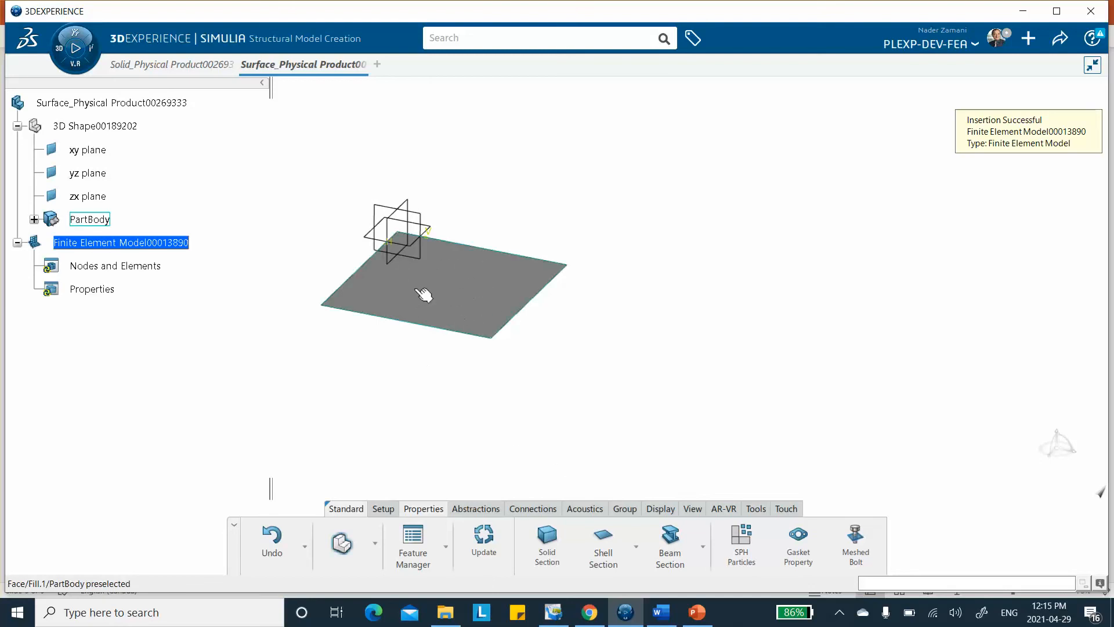
Switch to mesh creation and generate a Surface Quad Mesh on the surface PartBody with a 10 mm mesh size.
{"action": "left_click", "coordinate": [375, 548]}
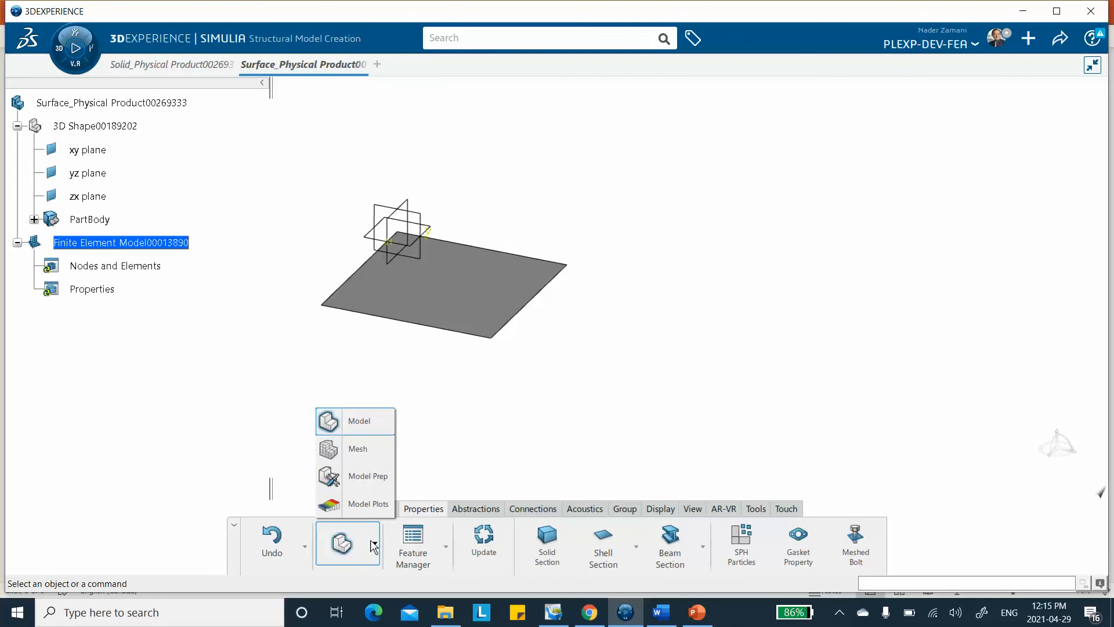
{"action": "left_click", "coordinate": [361, 452]}
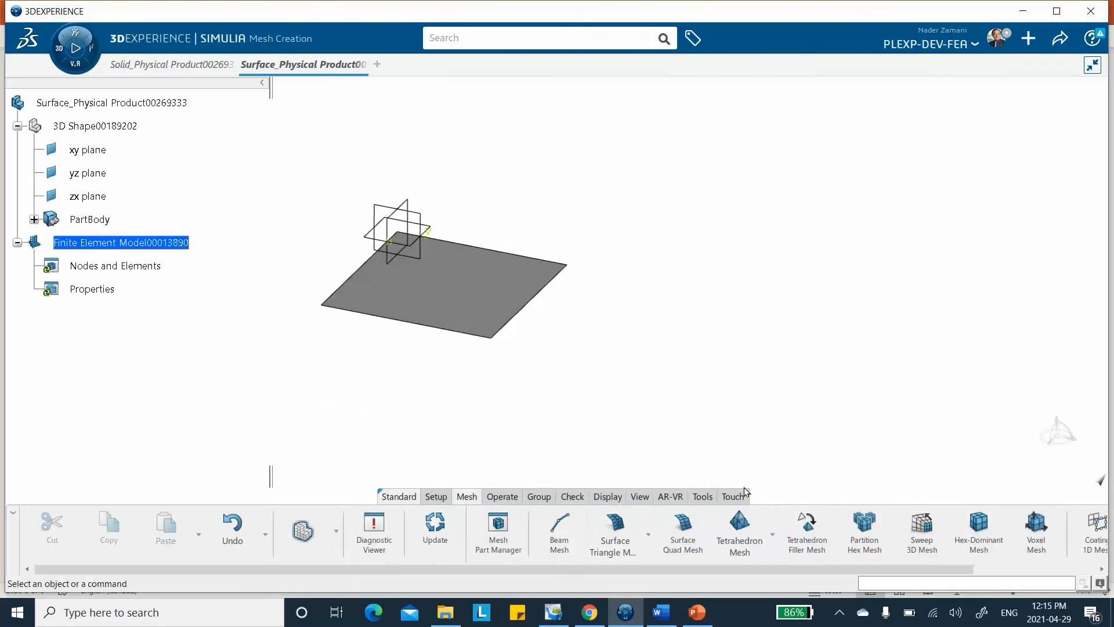
{"action": "left_click", "coordinate": [683, 525]}
{"action": "left_click", "coordinate": [486, 301]}
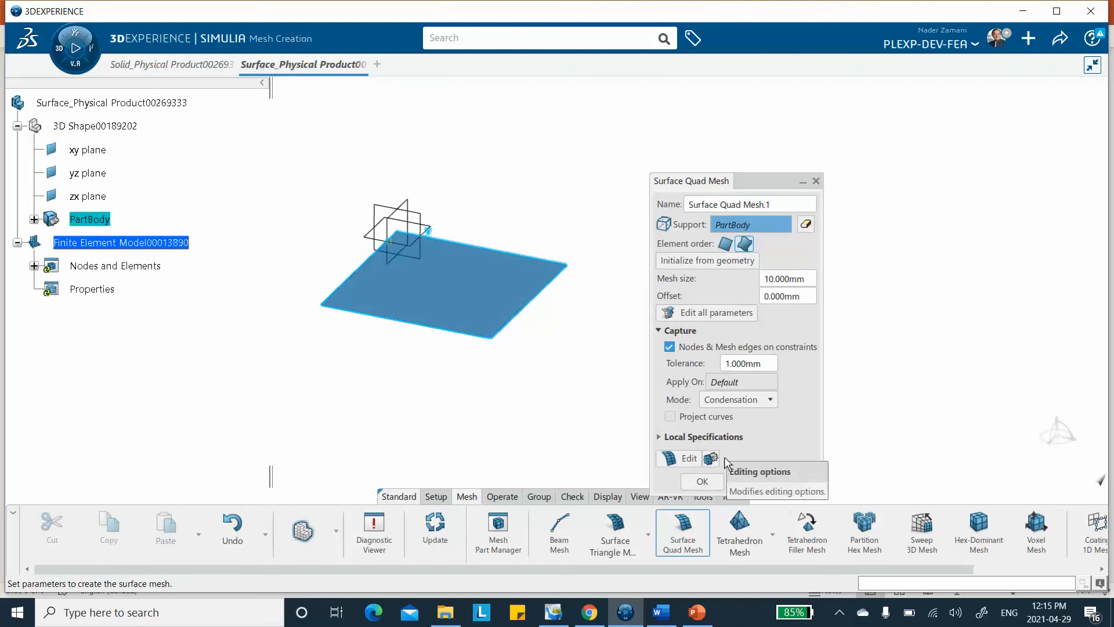
{"action": "left_click", "coordinate": [748, 481]}
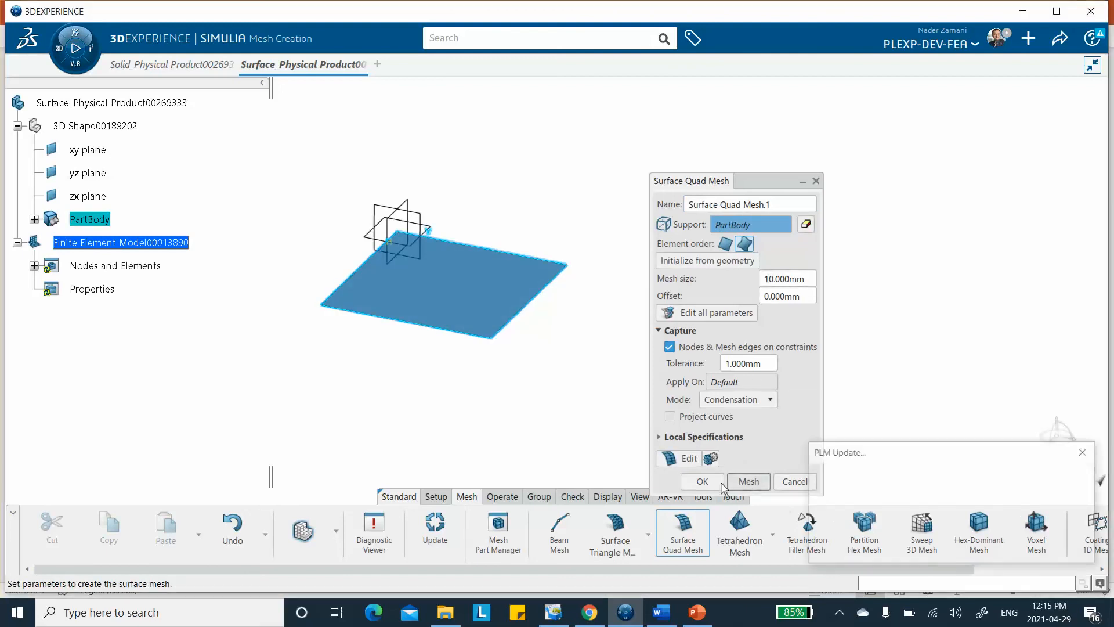
{"action": "left_click", "coordinate": [572, 396]}
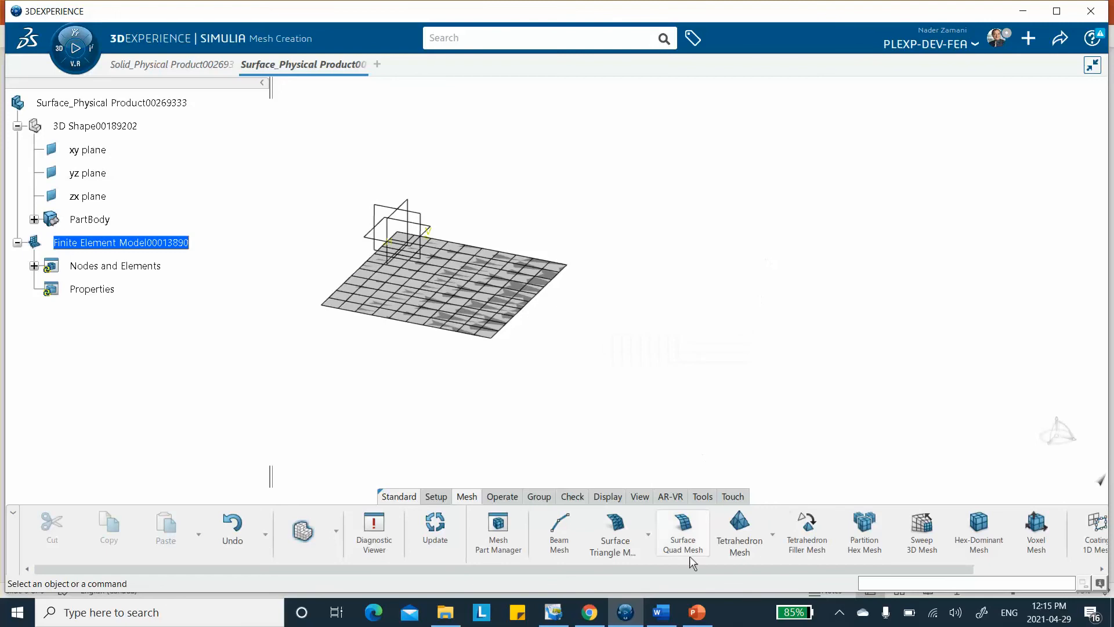
Switch to PowerPoint and review slides 2 and 3 on the finite element model creation options.
{"action": "left_click", "coordinate": [696, 612]}
{"action": "left_click", "coordinate": [84, 168]}
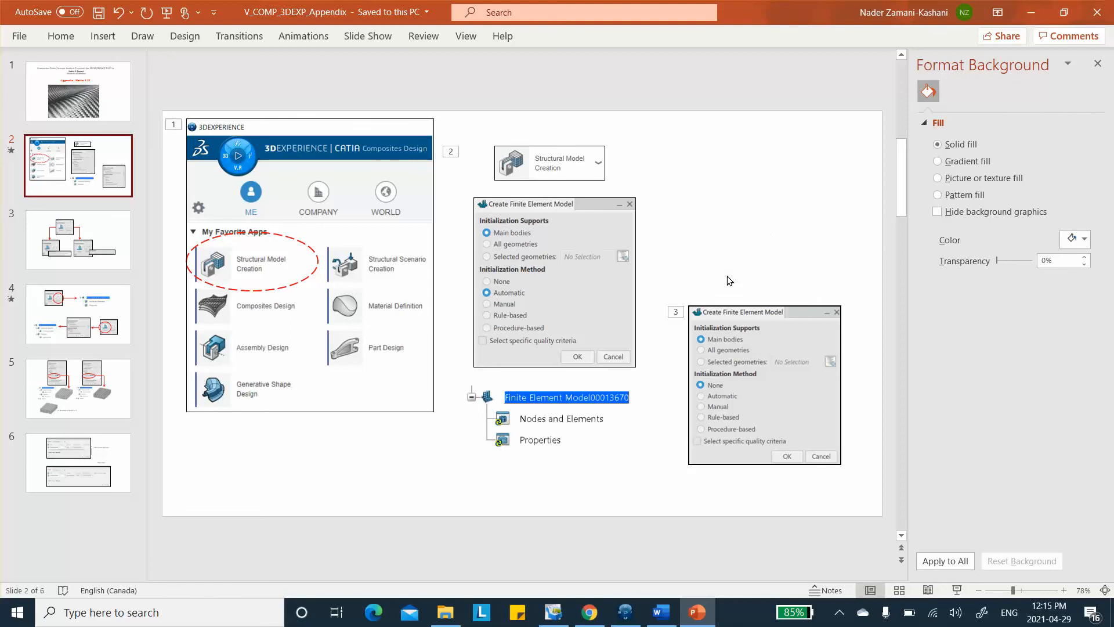
{"action": "left_click", "coordinate": [79, 239]}
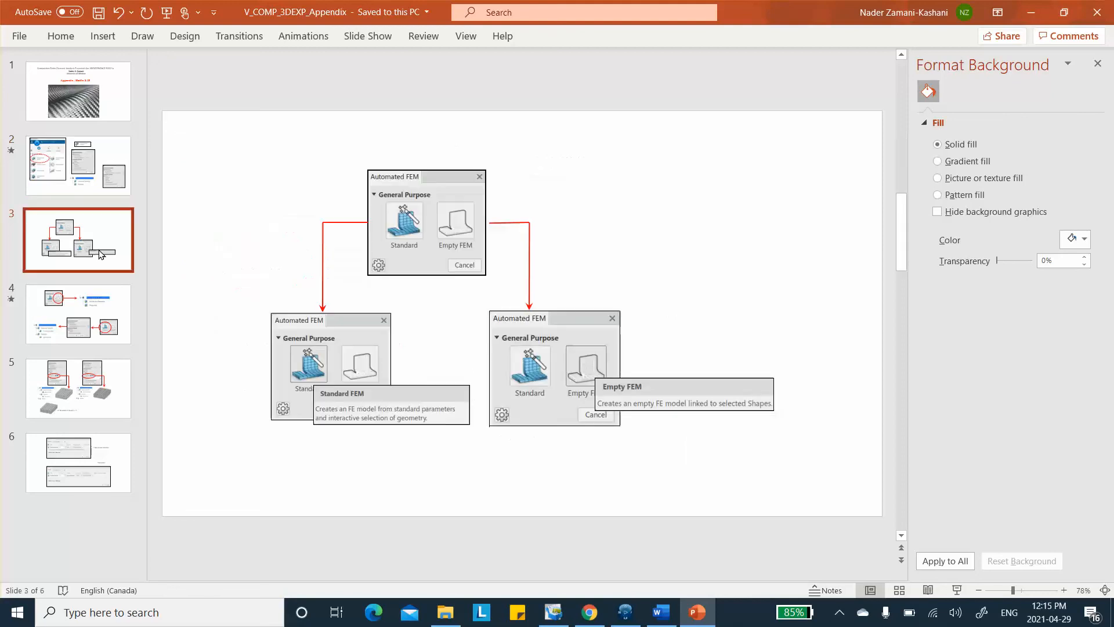